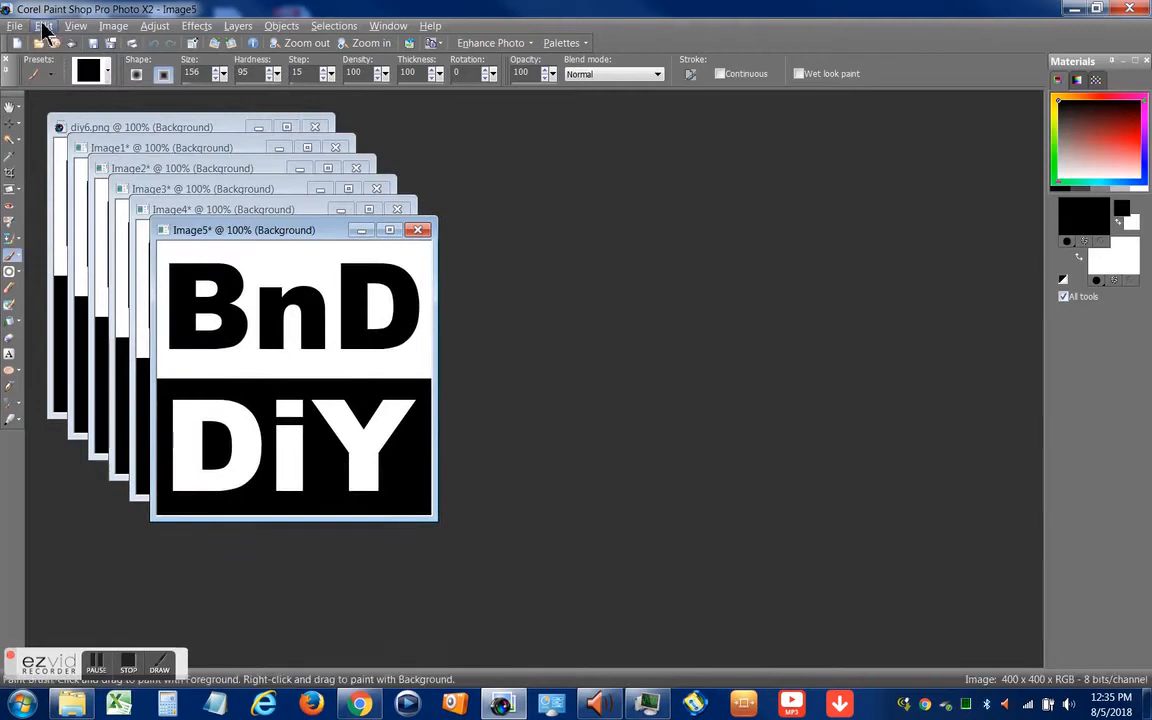
Paste the logo as new image Image6, paint out all letters except the B, and set its window aside
{"action": "left_click", "coordinate": [73, 74]}
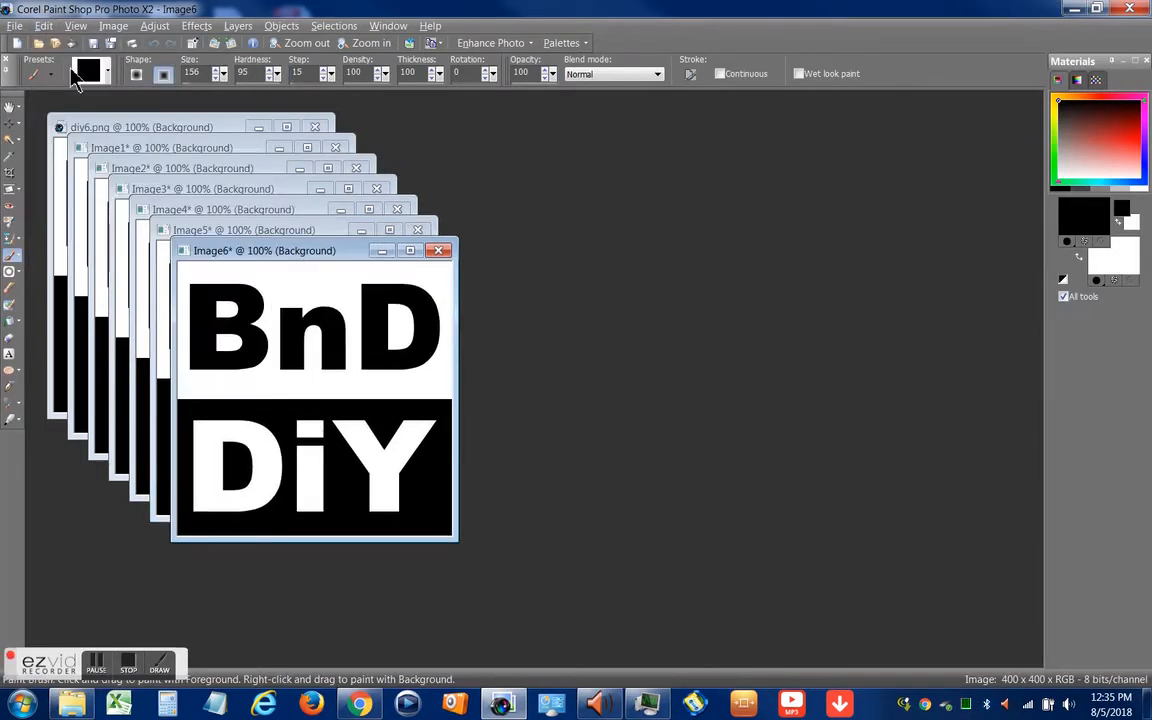
{"action": "left_click", "coordinate": [11, 262]}
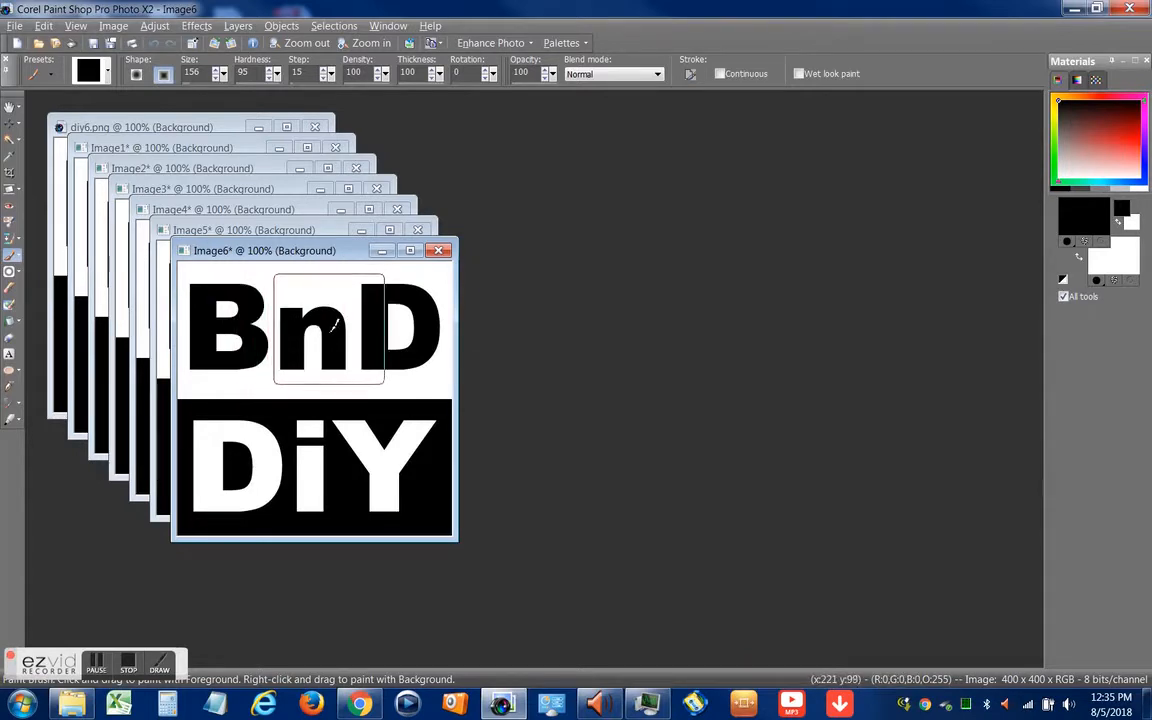
{"action": "right_click", "coordinate": [335, 322]}
{"action": "left_click", "coordinate": [392, 324]}
{"action": "right_click", "coordinate": [394, 324]}
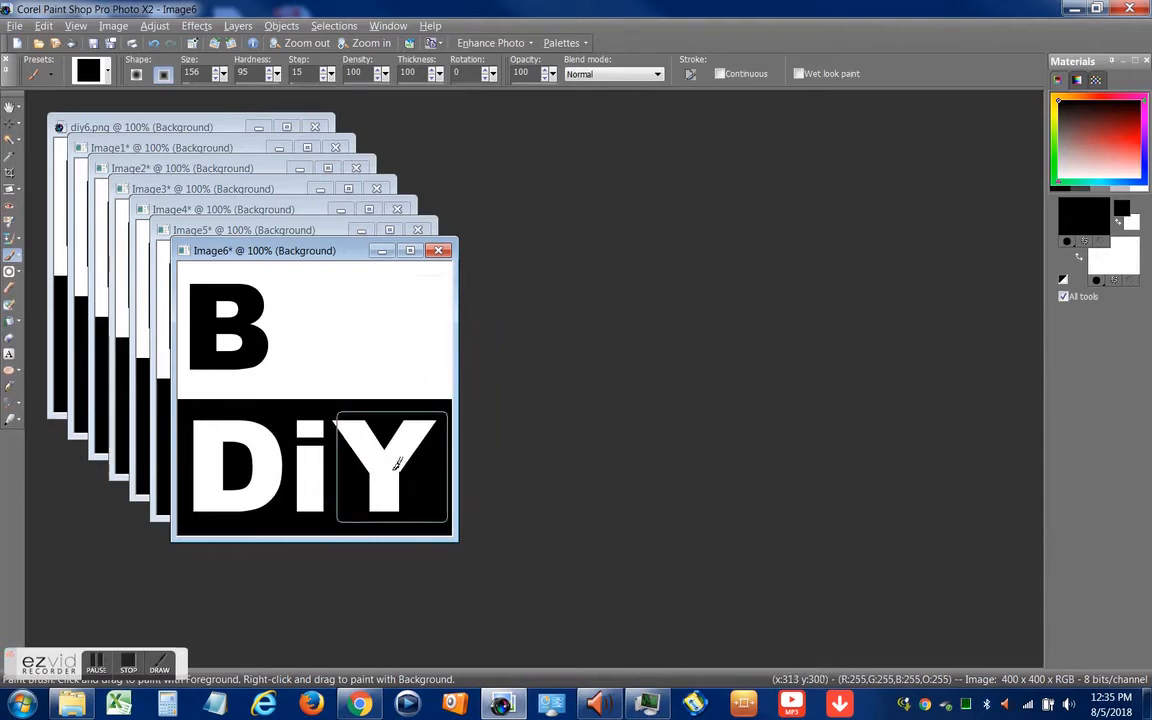
{"action": "left_click_drag", "start_coordinate": [397, 463], "coordinate": [229, 461]}
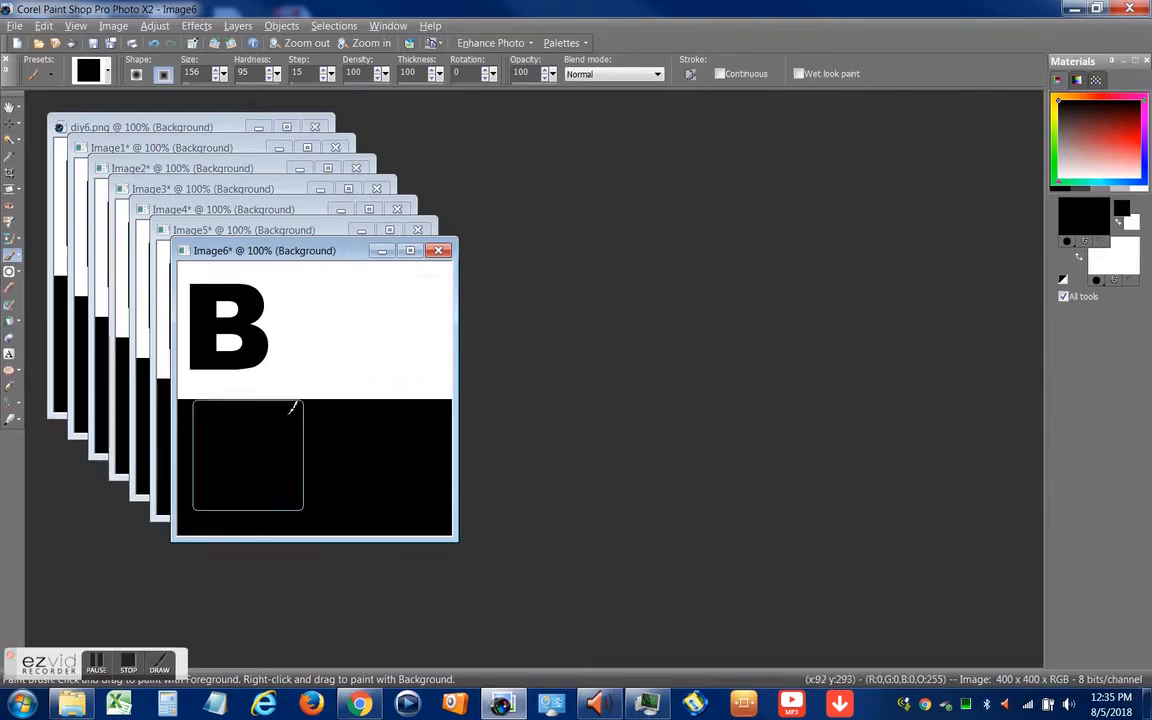
{"action": "mouse_move", "coordinate": [314, 252]}
{"action": "left_mouse_down"}
{"action": "mouse_move", "coordinate": [547, 224]}
{"action": "mouse_move", "coordinate": [849, 165]}
{"action": "mouse_move", "coordinate": [892, 113]}
{"action": "left_mouse_up"}
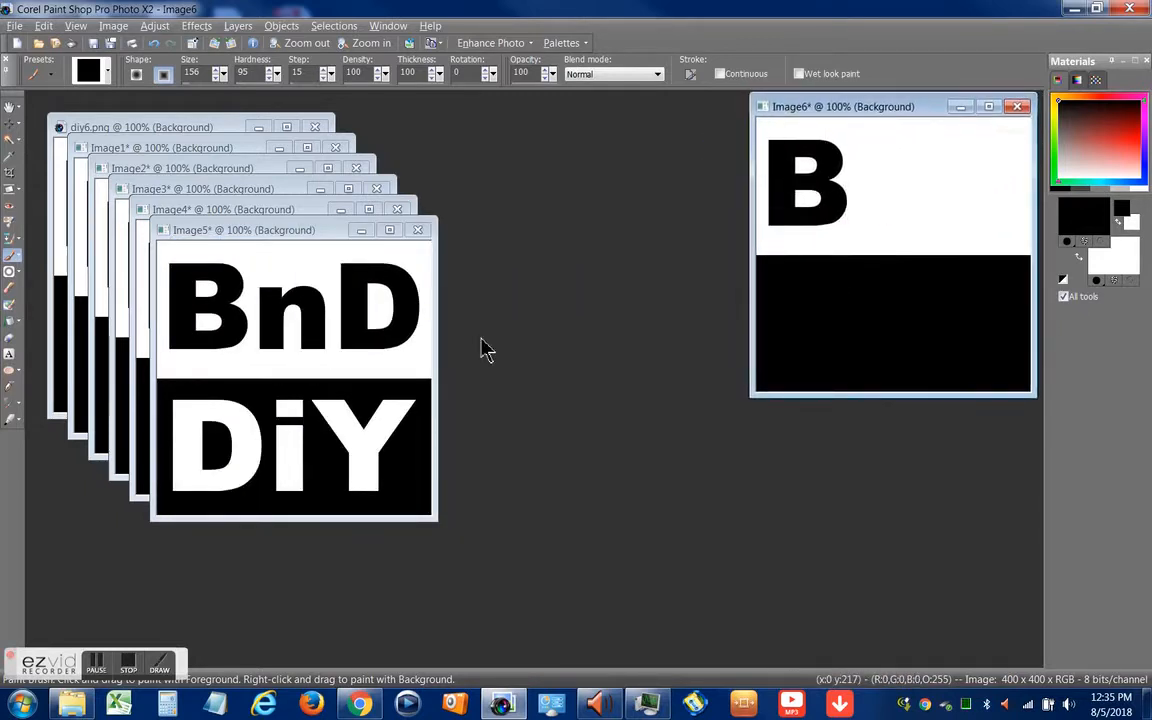
Paint out the D and the whole word DiY in Image5, leaving Bn, and set its window aside
{"action": "right_click", "coordinate": [392, 300]}
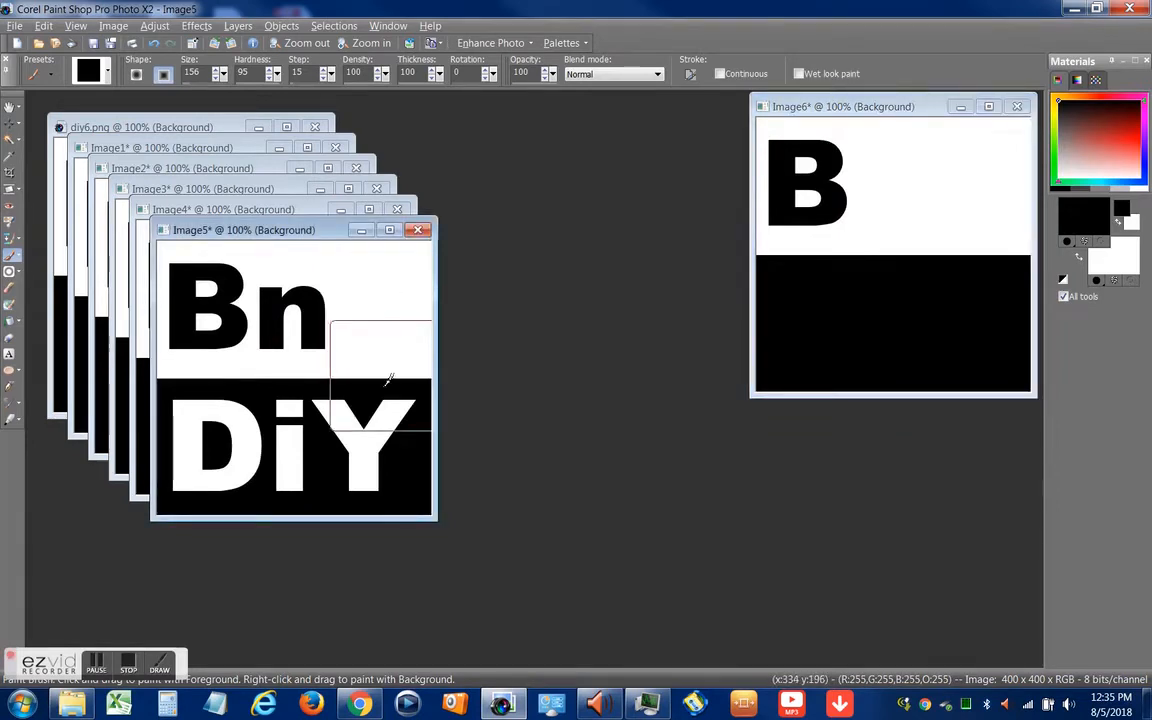
{"action": "mouse_move", "coordinate": [380, 442]}
{"action": "left_mouse_down"}
{"action": "mouse_move", "coordinate": [314, 437]}
{"action": "mouse_move", "coordinate": [275, 449]}
{"action": "mouse_move", "coordinate": [206, 437]}
{"action": "left_mouse_up"}
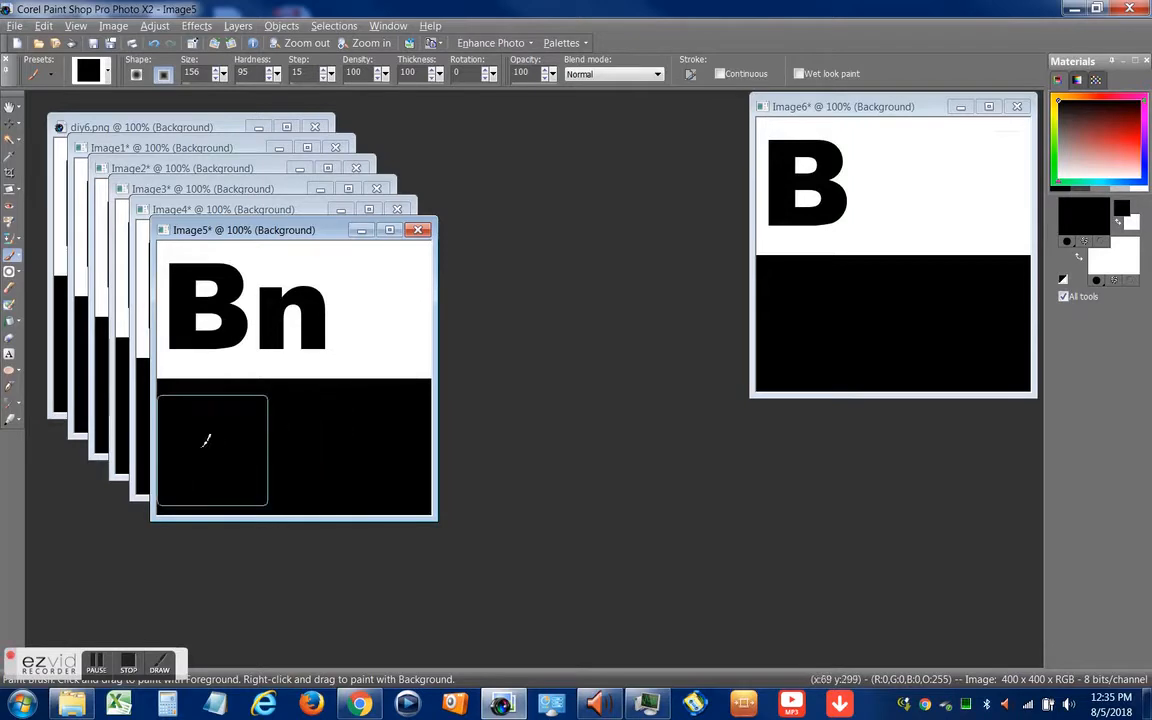
{"action": "left_click_drag", "start_coordinate": [265, 237], "coordinate": [860, 242]}
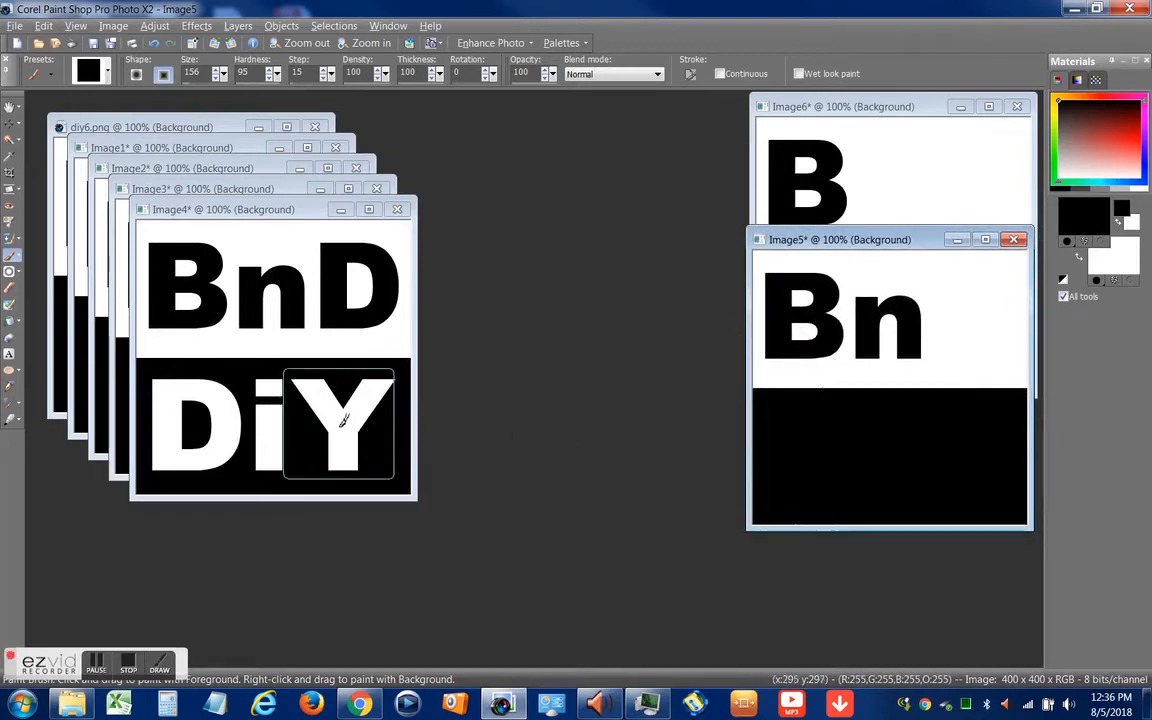
Paint out the word DiY in black in Image4, leaving BnD, and set its window aside
{"action": "left_click", "coordinate": [343, 420]}
{"action": "left_click_drag", "start_coordinate": [360, 411], "coordinate": [183, 427]}
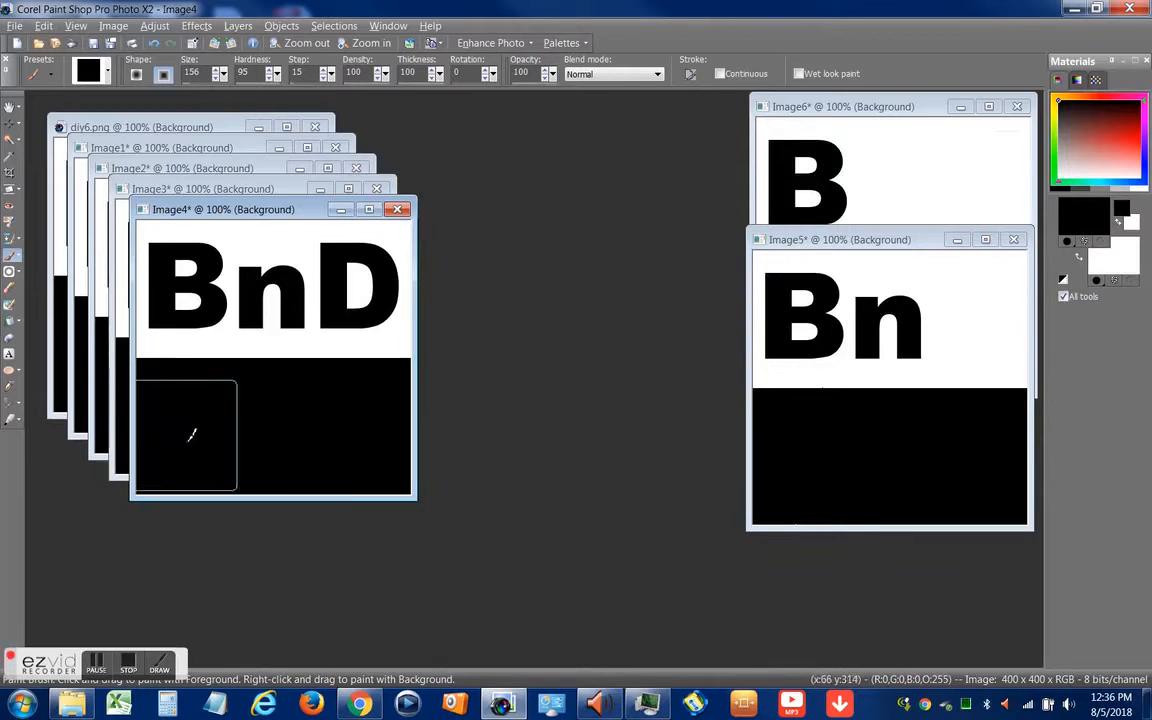
{"action": "mouse_move", "coordinate": [257, 220]}
{"action": "left_mouse_down"}
{"action": "mouse_move", "coordinate": [304, 274]}
{"action": "mouse_move", "coordinate": [590, 354]}
{"action": "mouse_move", "coordinate": [770, 346]}
{"action": "mouse_move", "coordinate": [869, 365]}
{"action": "left_mouse_up"}
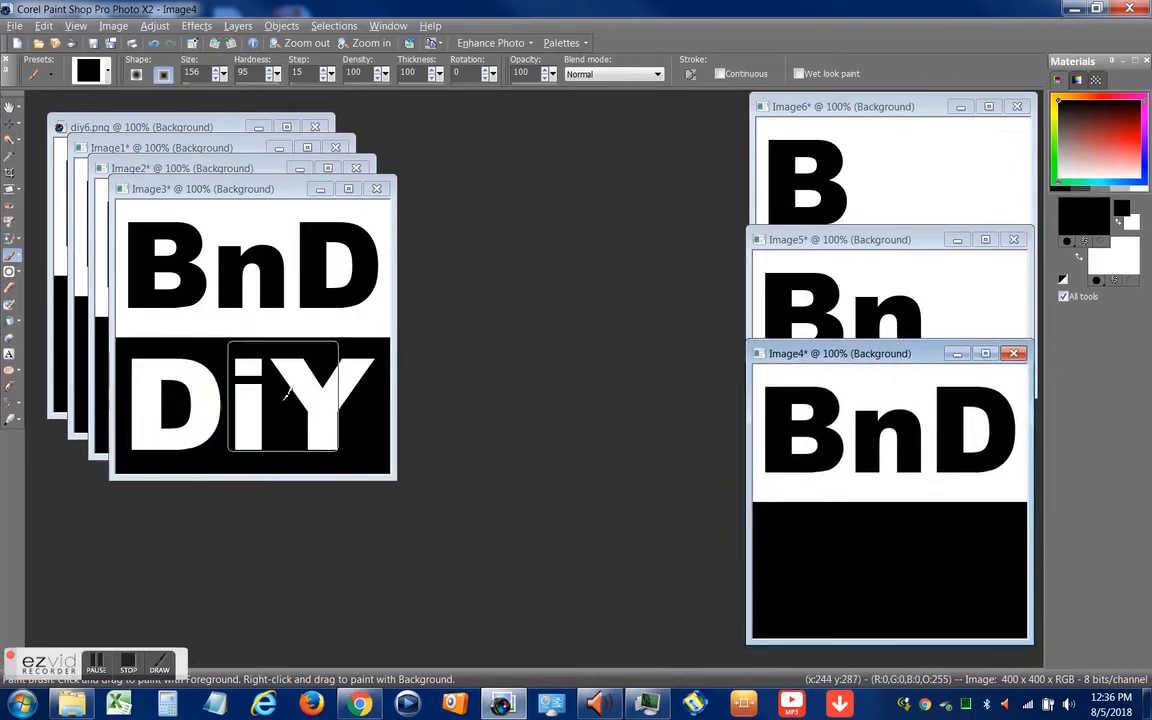
Paint out the letters iY in Image3 and the Y in Image2, setting both windows aside
{"action": "mouse_move", "coordinate": [284, 397]}
{"action": "left_mouse_down"}
{"action": "mouse_move", "coordinate": [300, 380]}
{"action": "mouse_move", "coordinate": [334, 386]}
{"action": "mouse_move", "coordinate": [319, 330]}
{"action": "mouse_move", "coordinate": [300, 350]}
{"action": "left_mouse_up"}
{"action": "left_click_drag", "start_coordinate": [253, 197], "coordinate": [597, 114]}
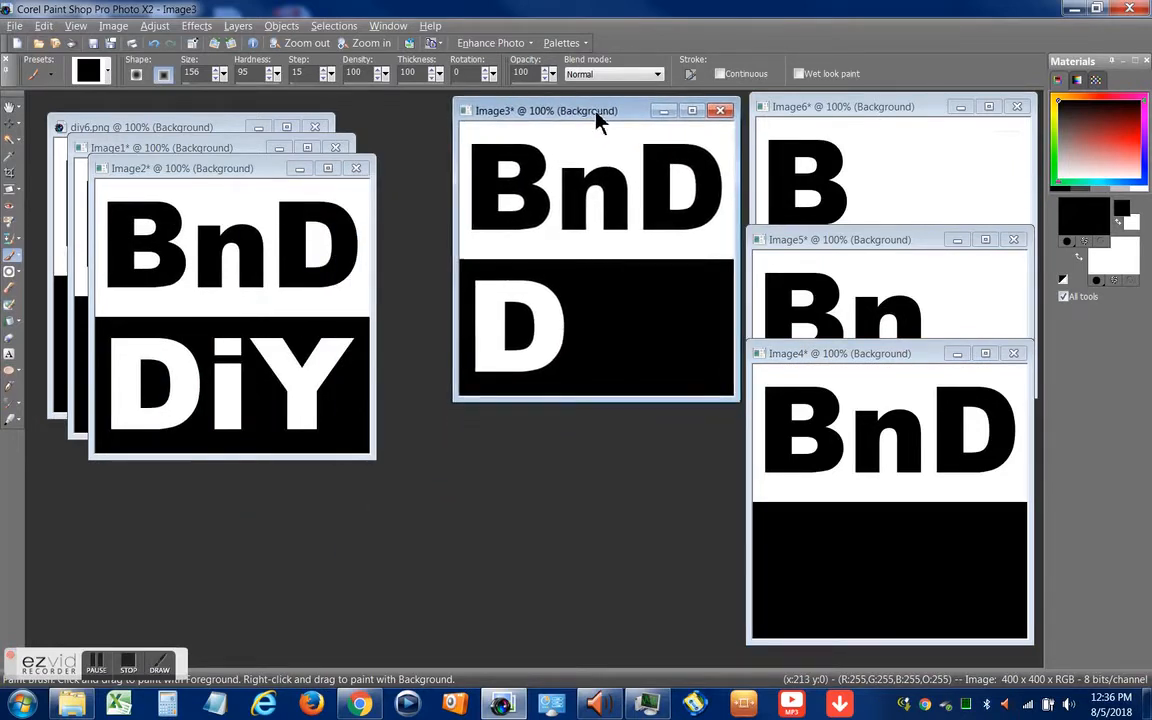
{"action": "left_click", "coordinate": [303, 383]}
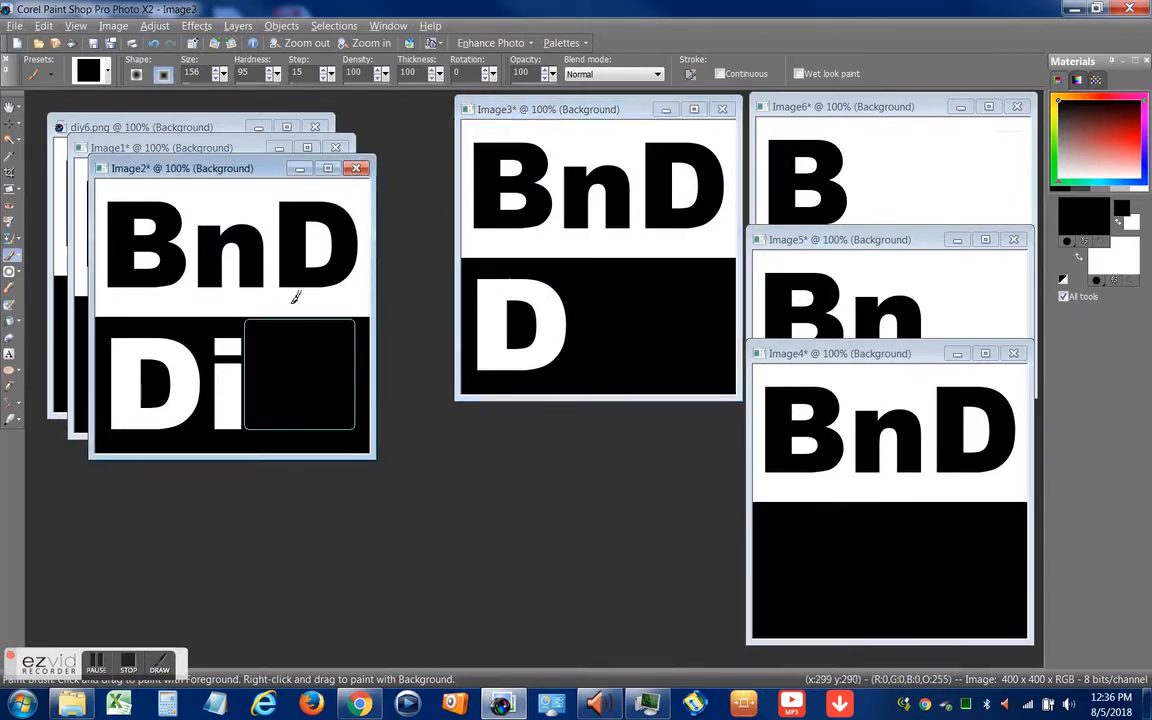
{"action": "mouse_move", "coordinate": [243, 171]}
{"action": "left_mouse_down"}
{"action": "mouse_move", "coordinate": [248, 198]}
{"action": "mouse_move", "coordinate": [530, 327]}
{"action": "mouse_move", "coordinate": [586, 309]}
{"action": "mouse_move", "coordinate": [609, 283]}
{"action": "mouse_move", "coordinate": [577, 283]}
{"action": "left_mouse_up"}
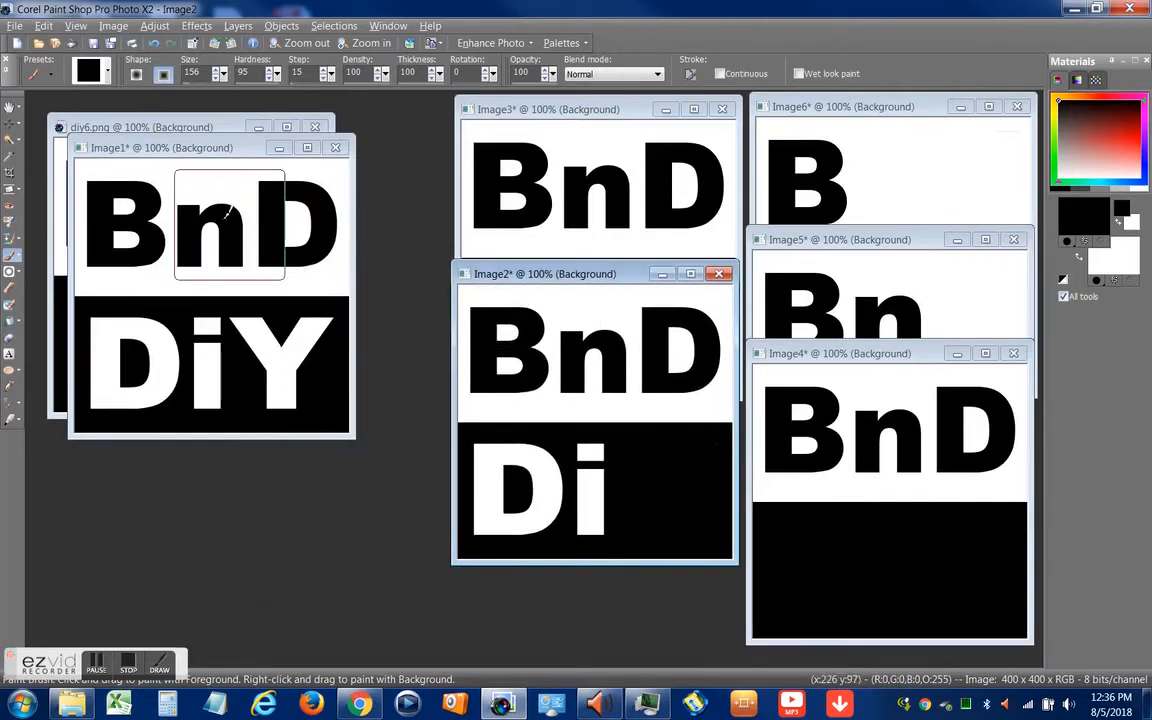
Place the complete Image1 window with the other frames and close the original diy6.png
{"action": "left_click", "coordinate": [192, 151]}
{"action": "left_click_drag", "start_coordinate": [192, 156], "coordinate": [573, 396]}
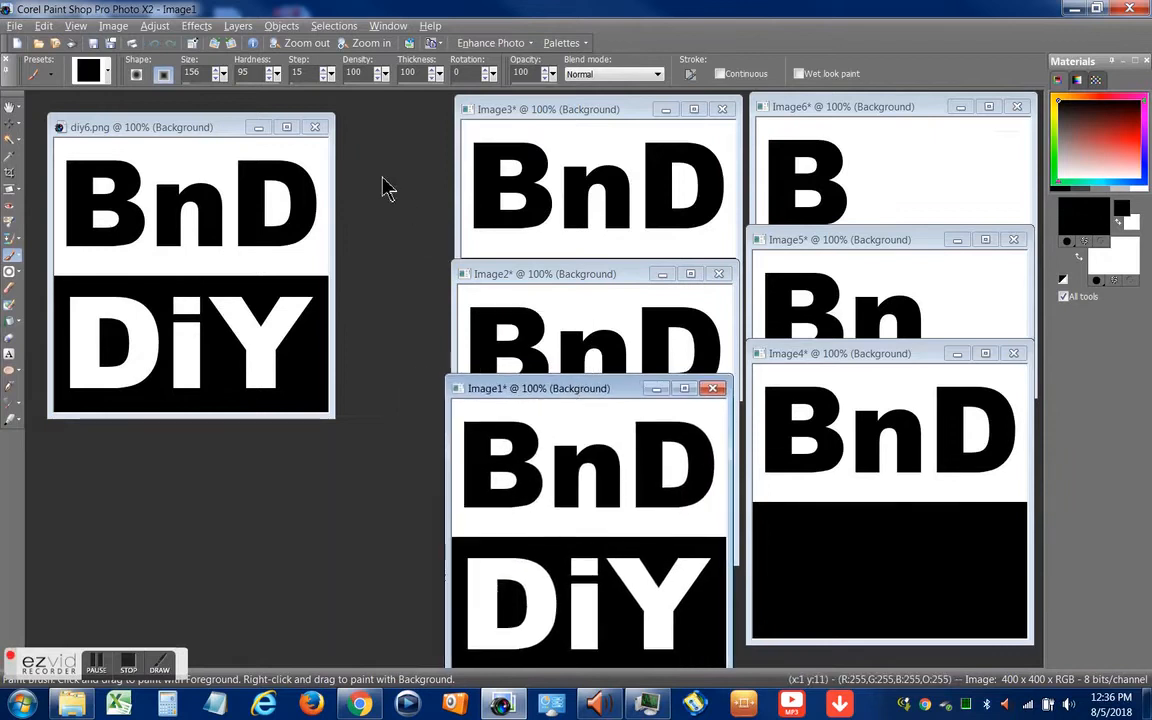
{"action": "left_click", "coordinate": [316, 133]}
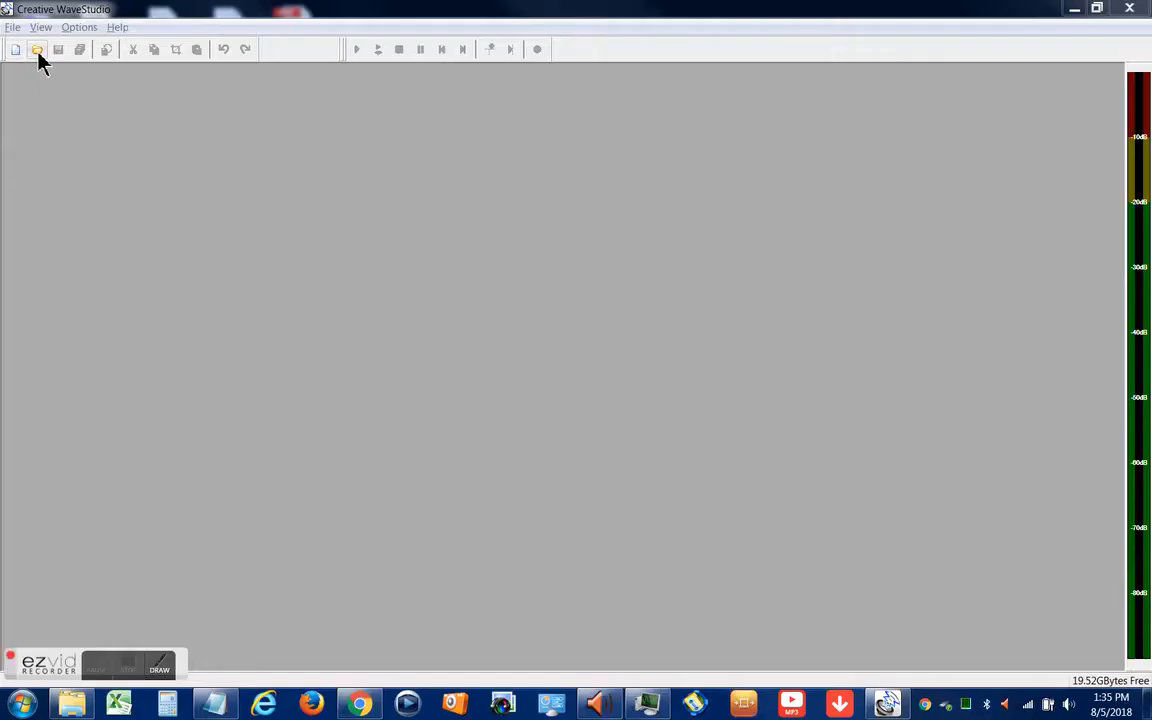
In Creative WaveStudio, filter the sound files to MP3 and open "Help - The Beatles (Cover)(1).mp3" from the music folder
{"action": "left_click", "coordinate": [37, 50]}
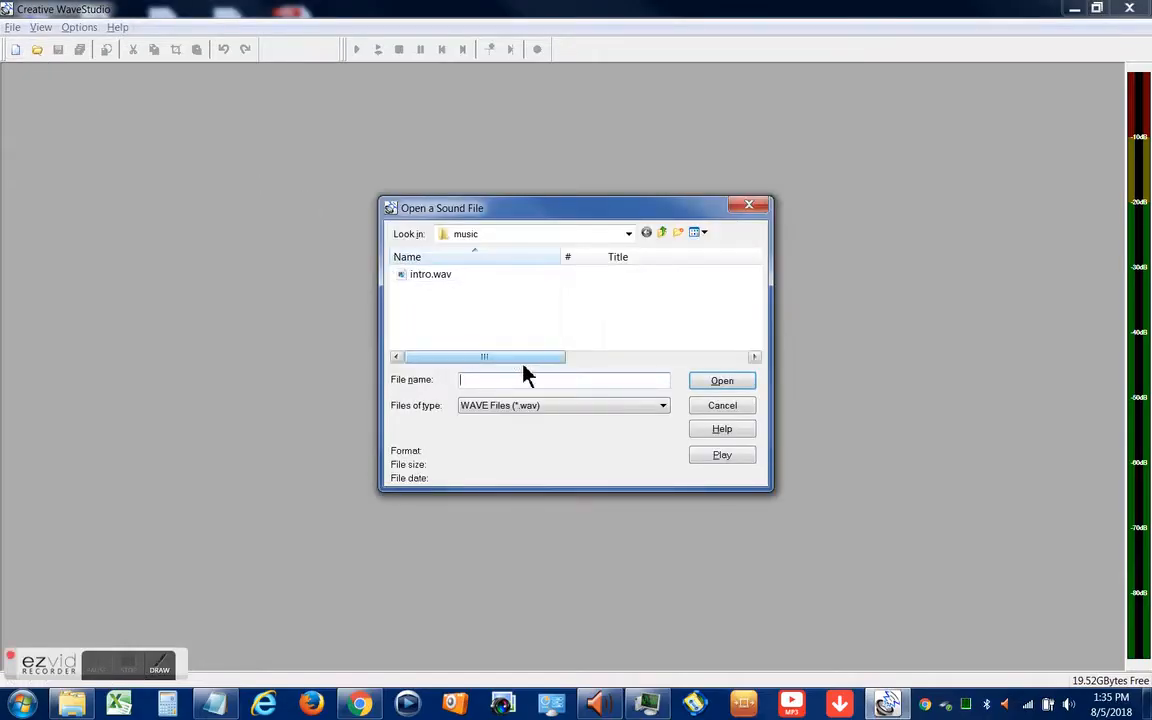
{"action": "left_click", "coordinate": [558, 415]}
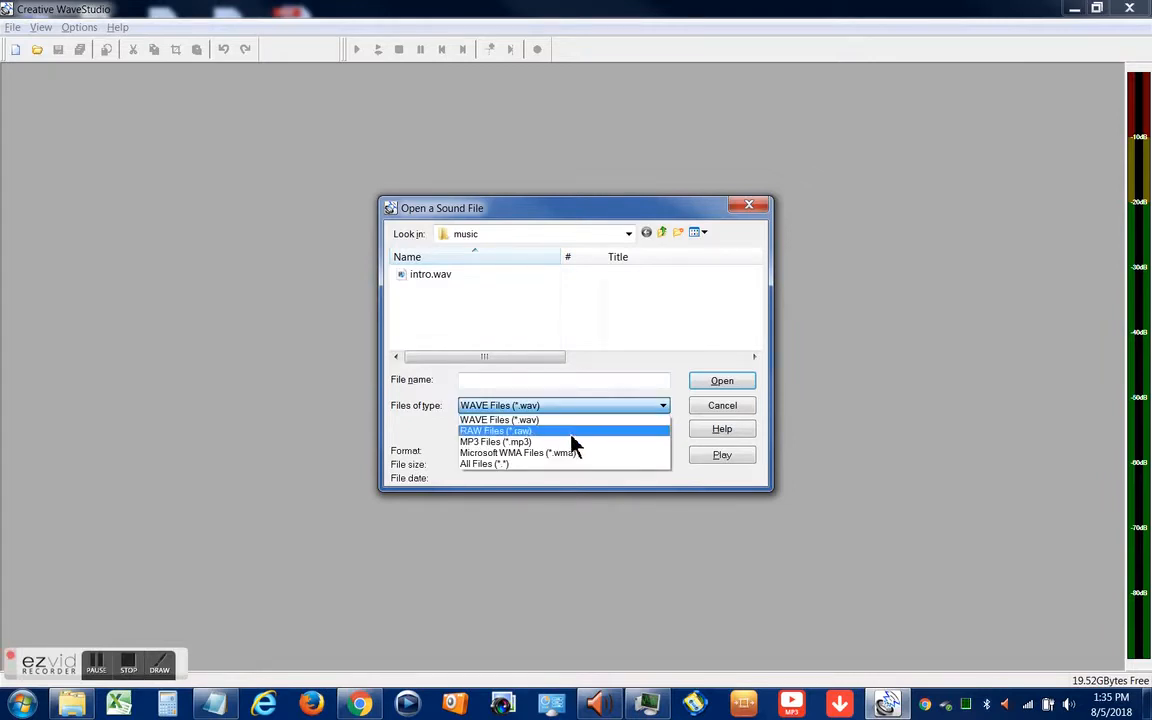
{"action": "left_click", "coordinate": [577, 451]}
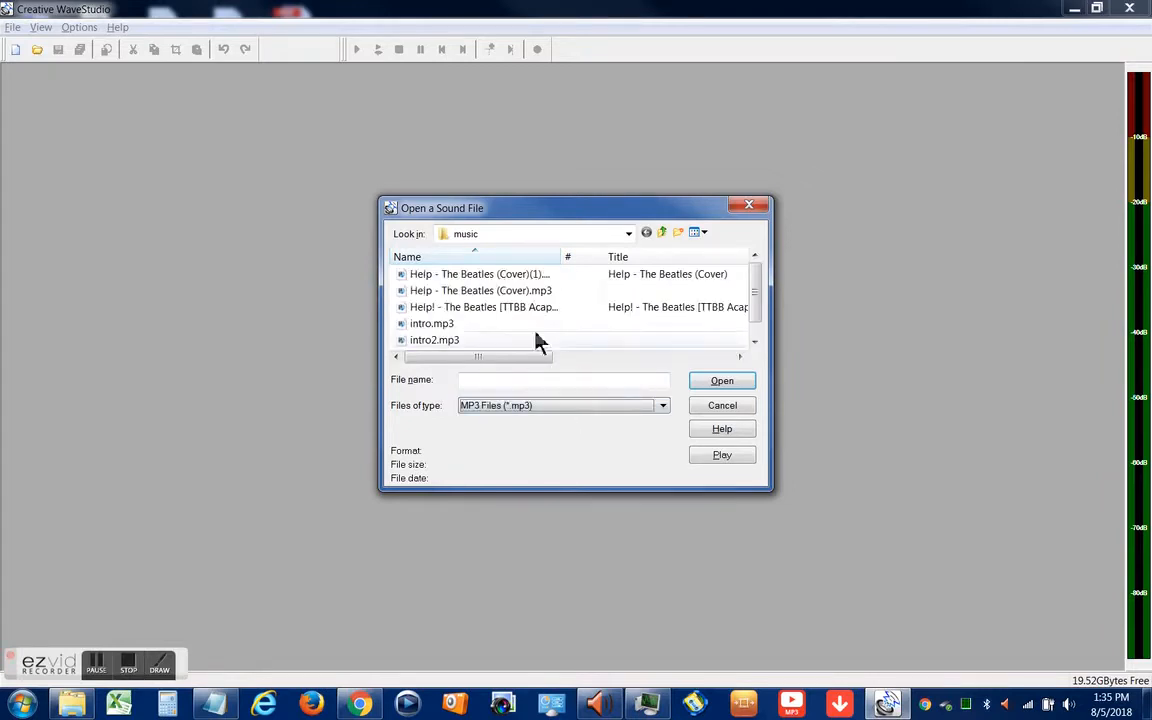
{"action": "left_click", "coordinate": [516, 277]}
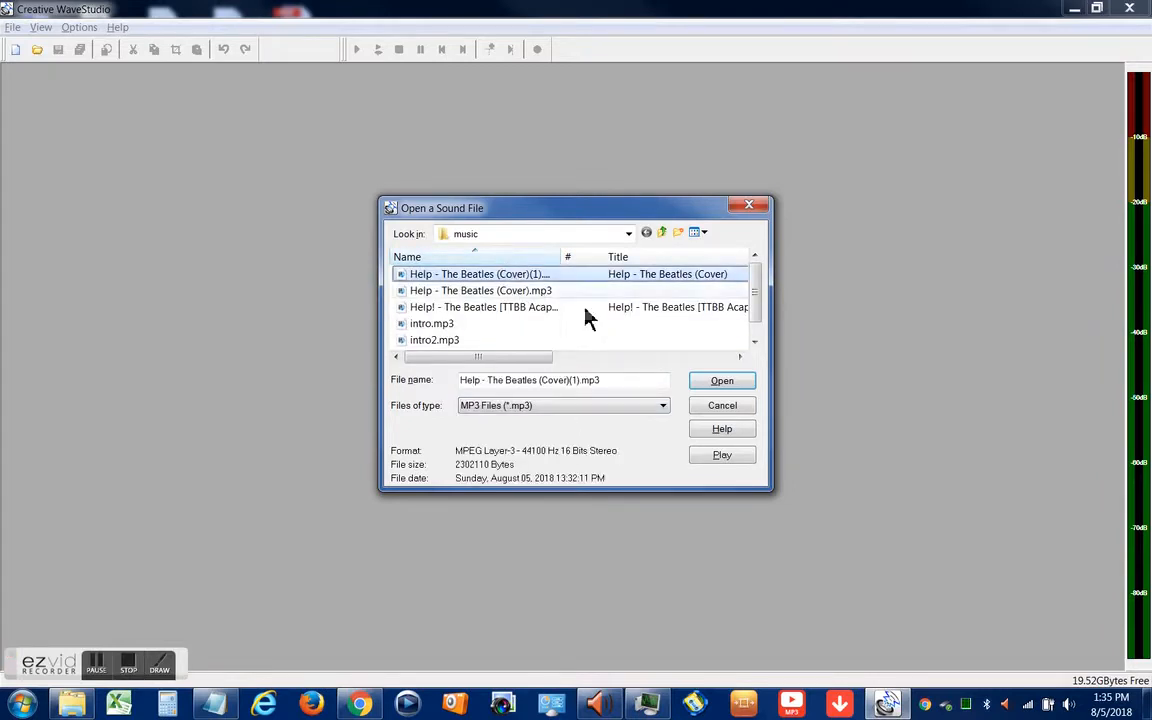
{"action": "left_click", "coordinate": [721, 383]}
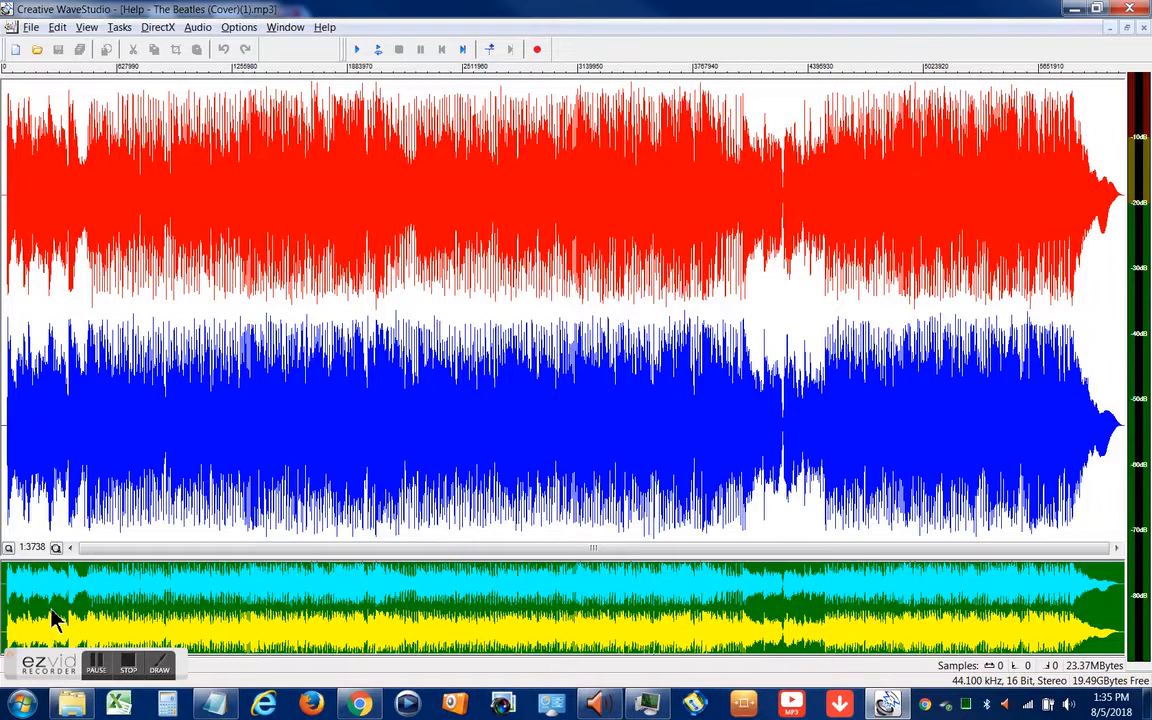
Cut the silent lead-in of about 31,000 samples from the start of the track
{"action": "left_click_drag", "start_coordinate": [50, 617], "coordinate": [1, 613]}
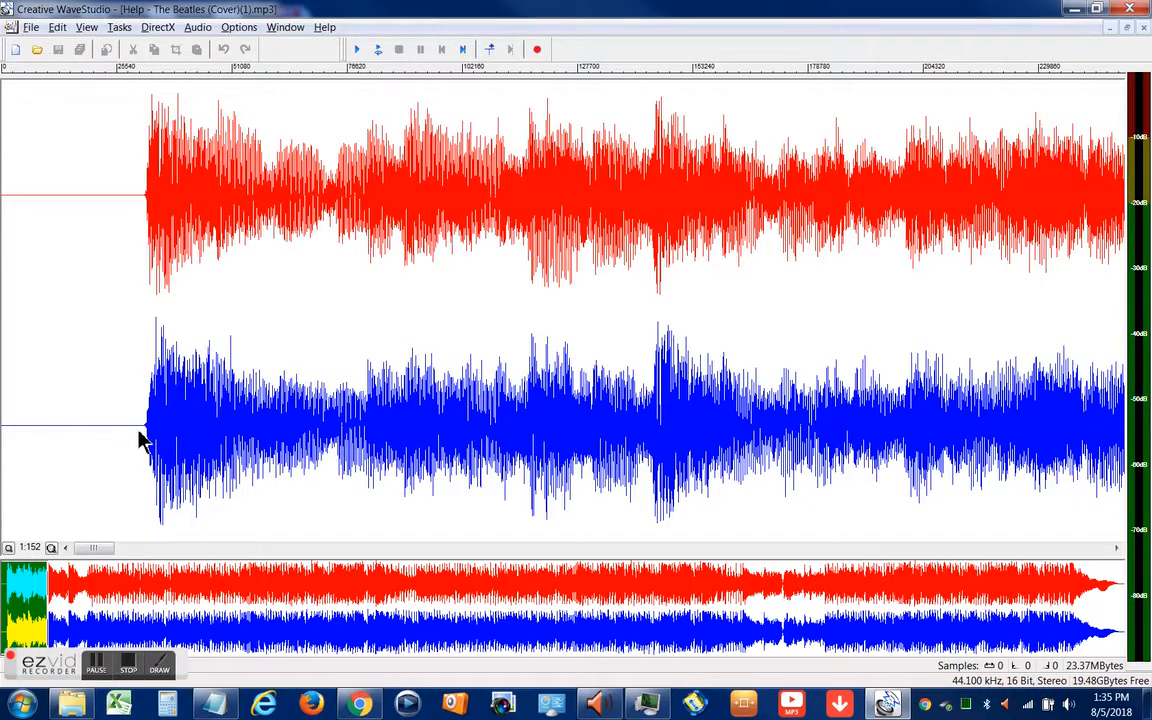
{"action": "left_click_drag", "start_coordinate": [141, 435], "coordinate": [5, 445]}
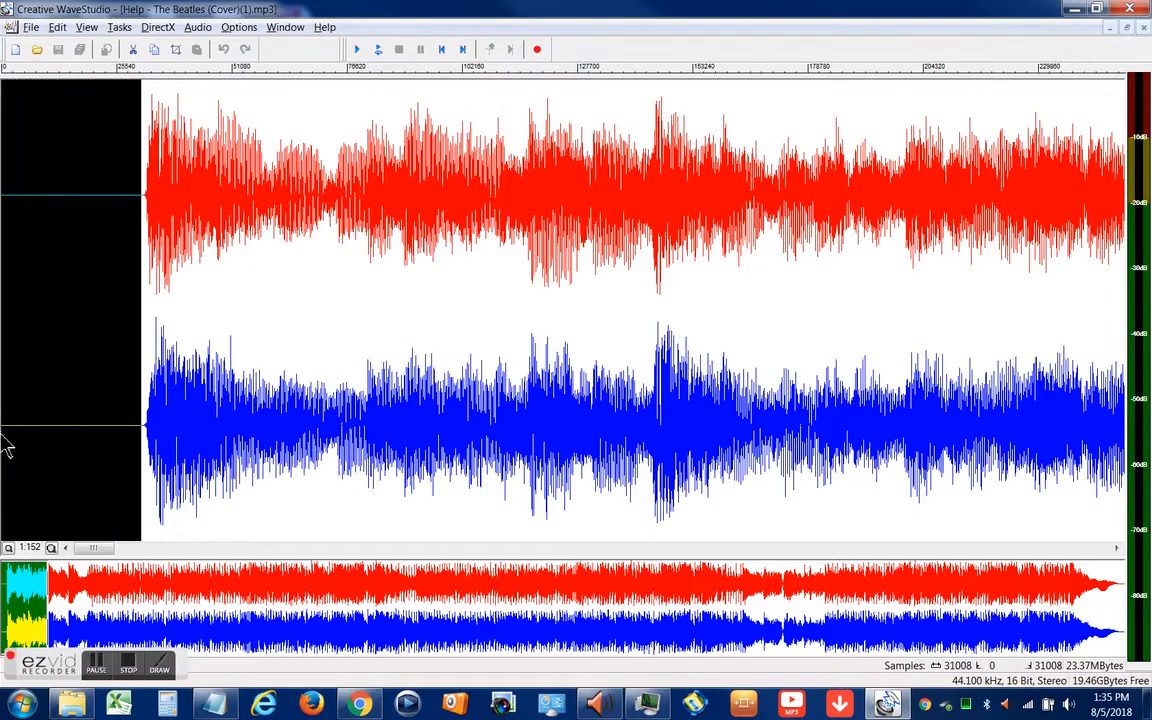
{"action": "right_click", "coordinate": [34, 374]}
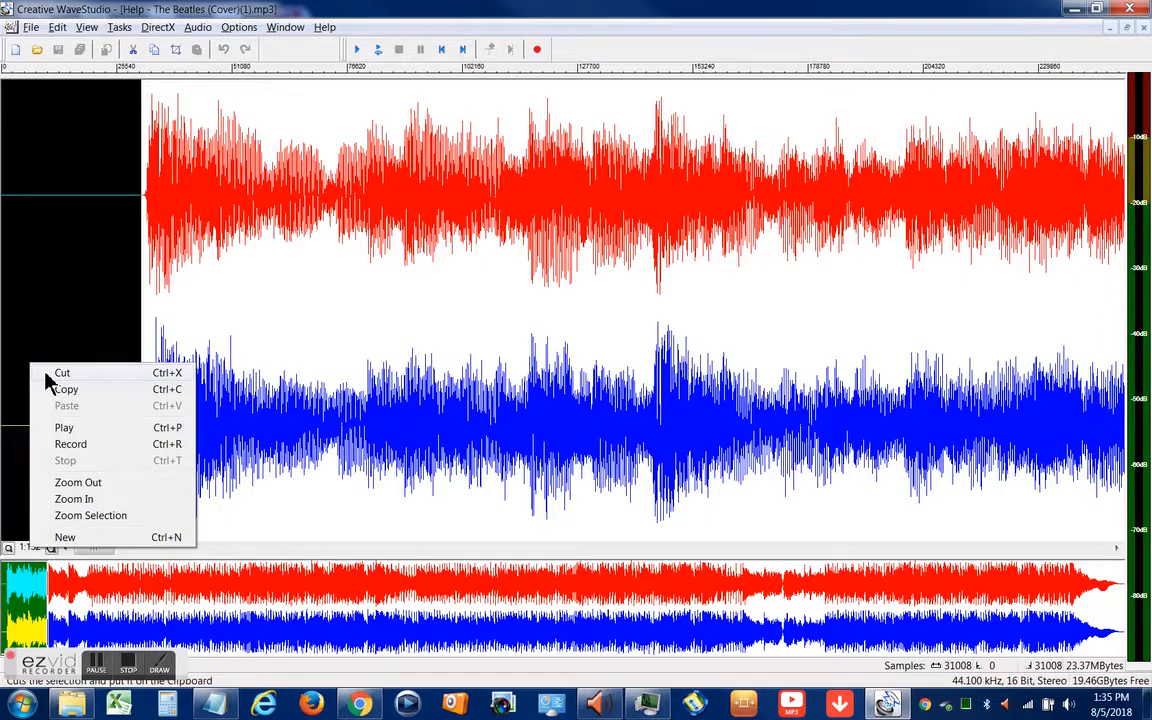
{"action": "left_click", "coordinate": [45, 375]}
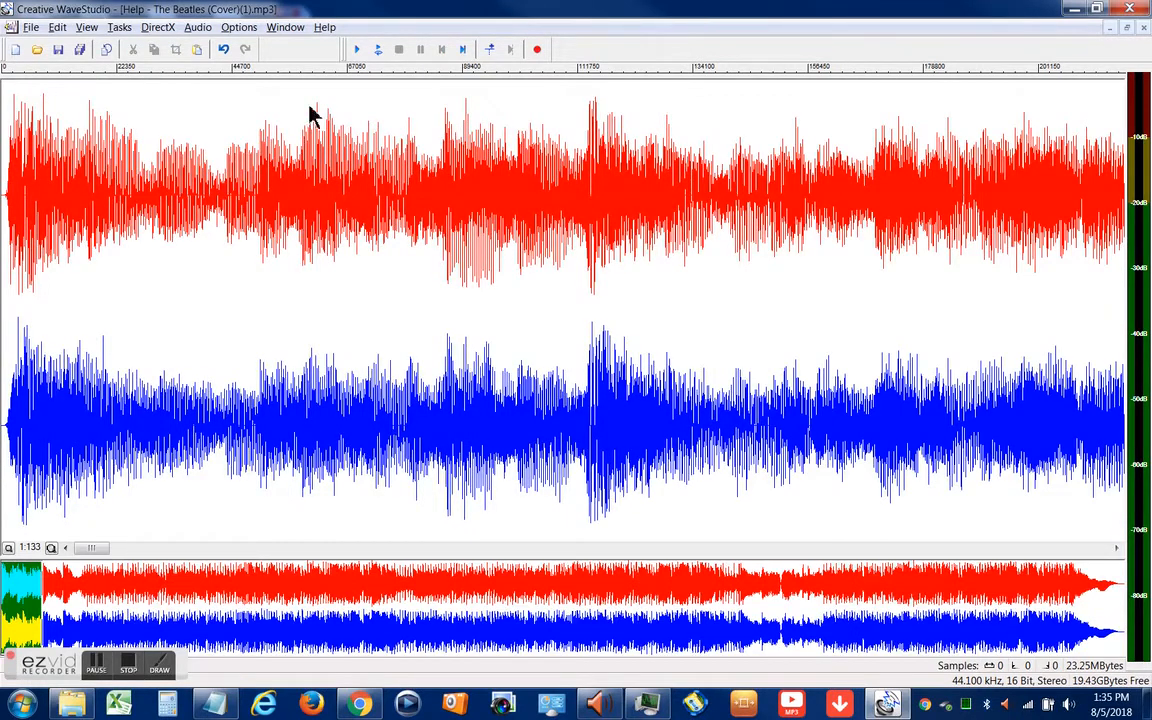
Play back the opening of the track and examine where the wanted intro passage ends in the waveform
{"action": "left_click", "coordinate": [356, 52]}
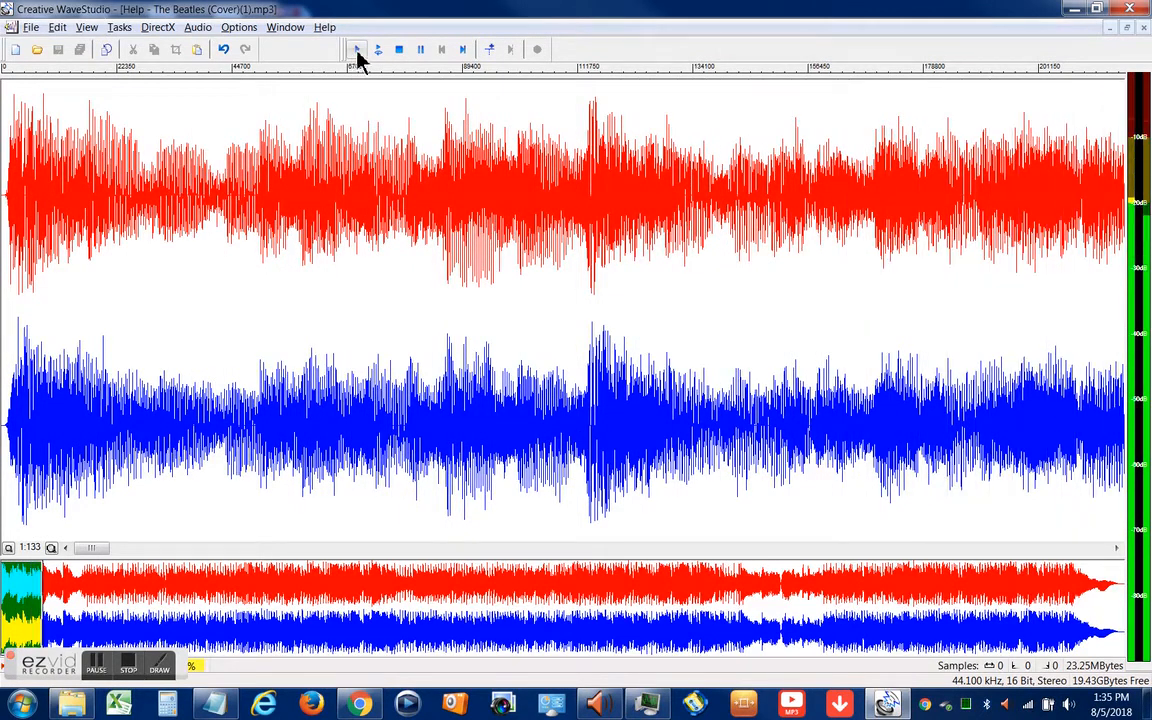
{"action": "left_click", "coordinate": [421, 50]}
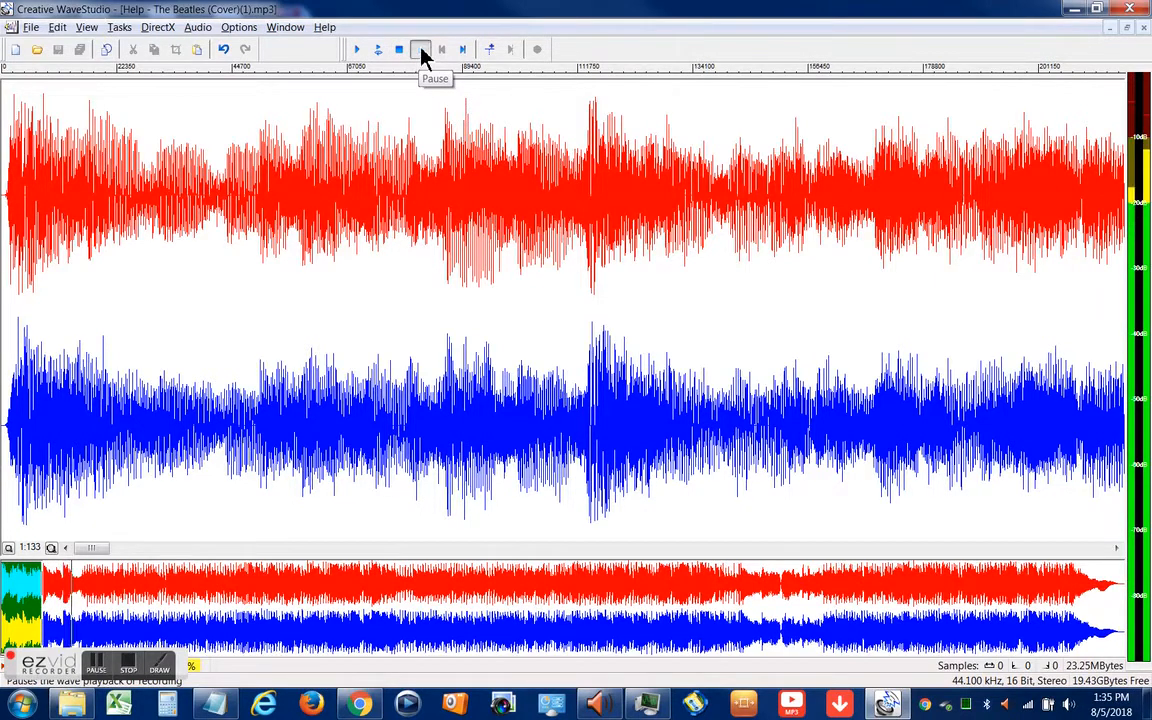
{"action": "left_click_drag", "start_coordinate": [80, 617], "coordinate": [3, 617]}
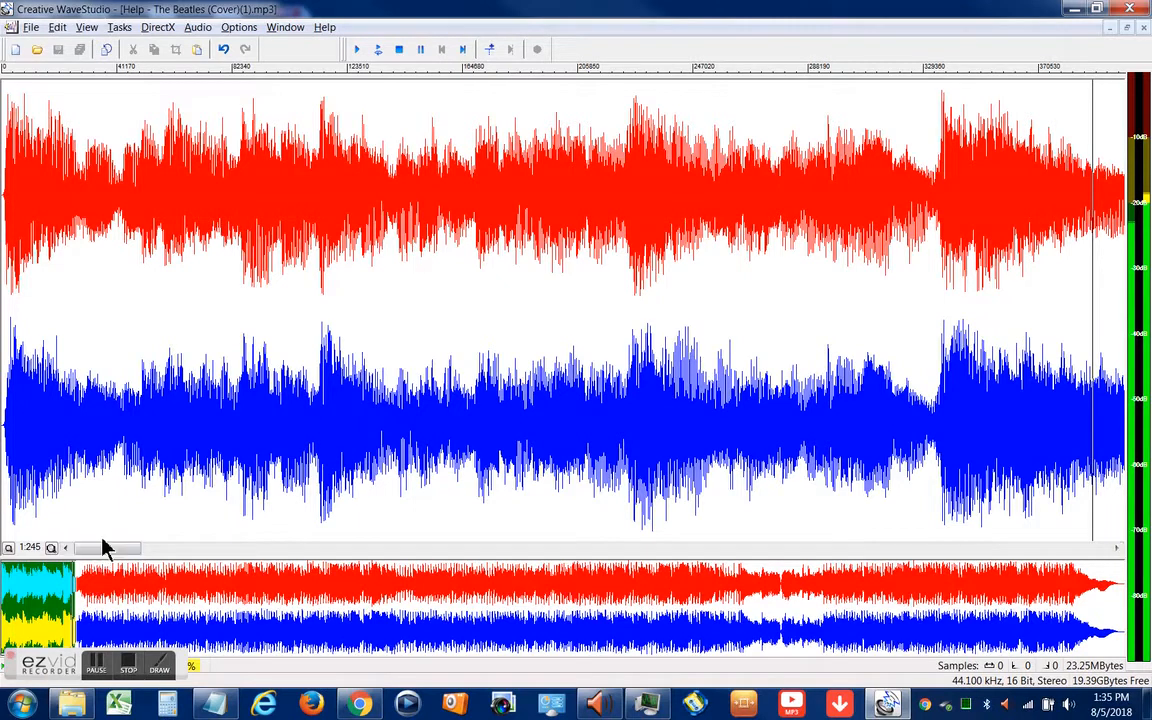
{"action": "left_click_drag", "start_coordinate": [85, 605], "coordinate": [4, 605]}
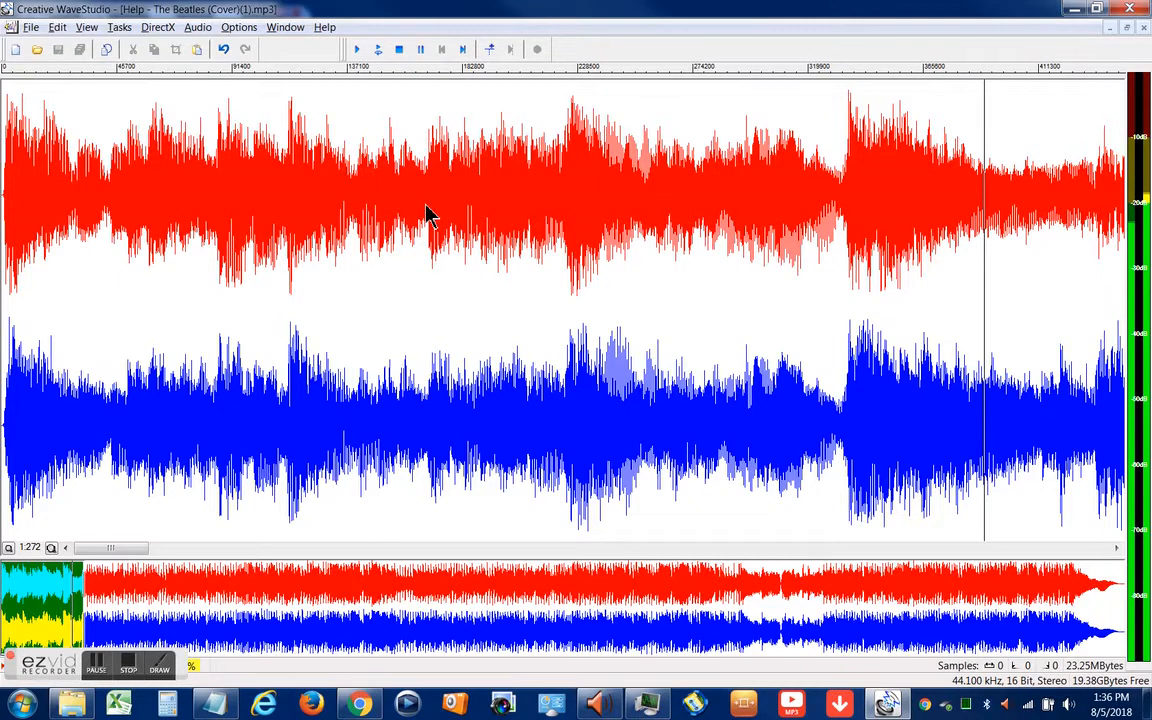
{"action": "left_click", "coordinate": [399, 55]}
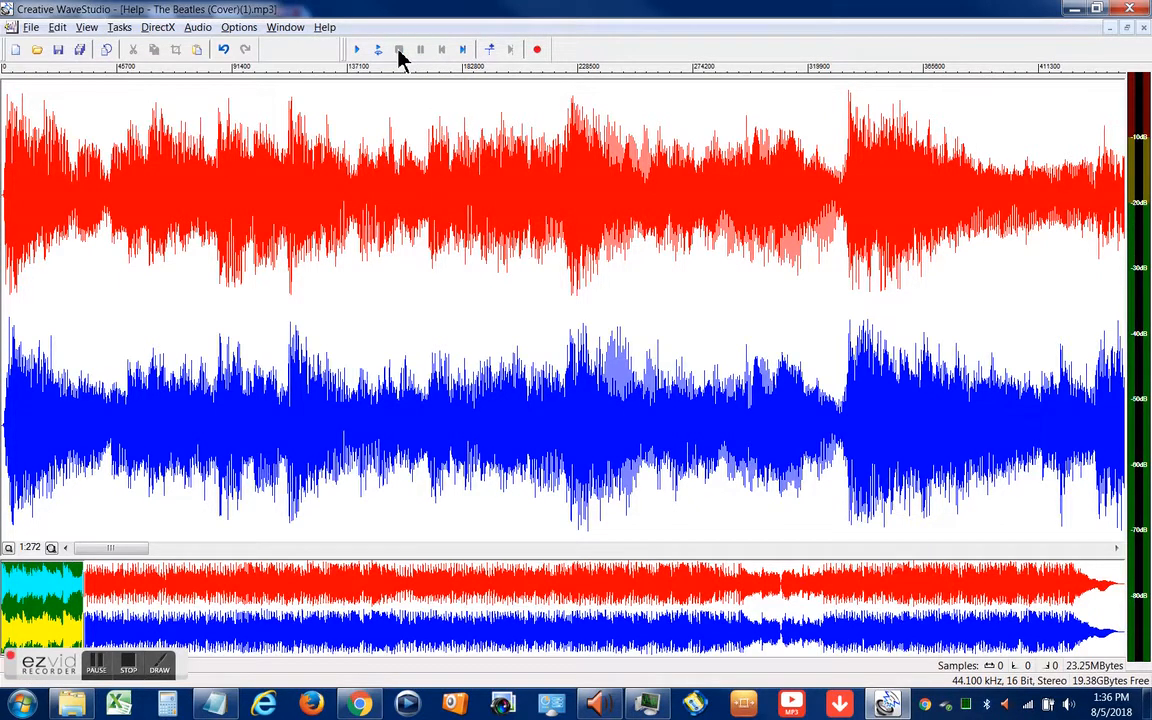
{"action": "left_click", "coordinate": [357, 51]}
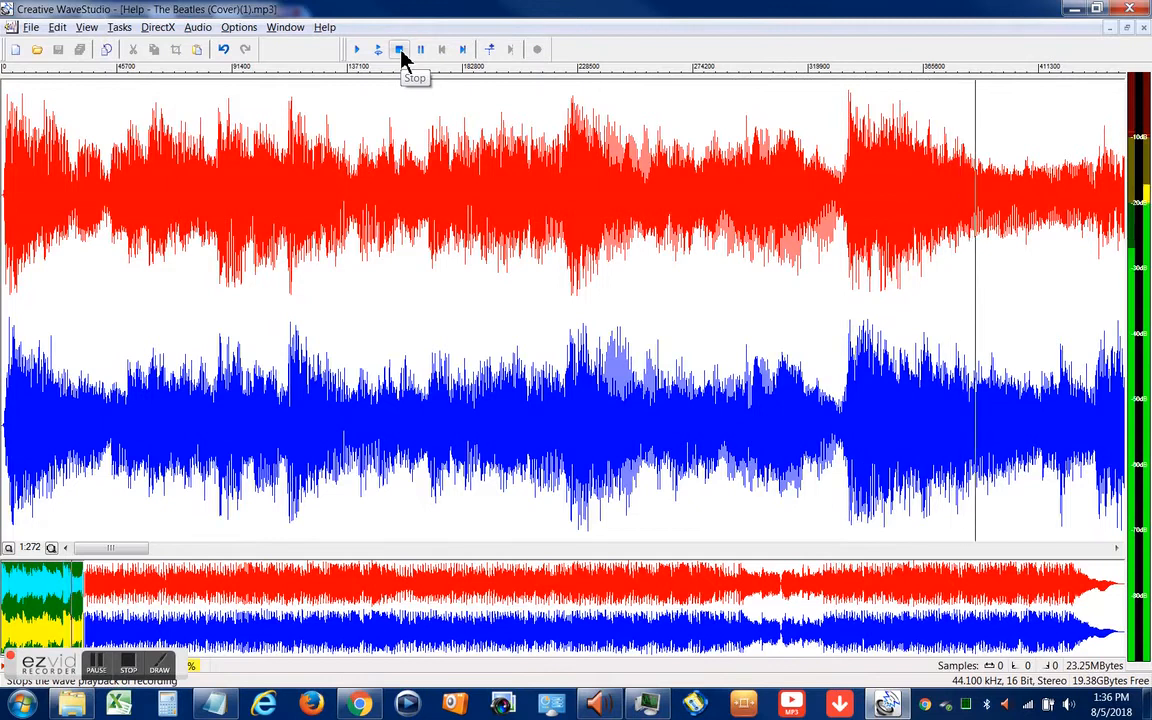
{"action": "left_click", "coordinate": [400, 50]}
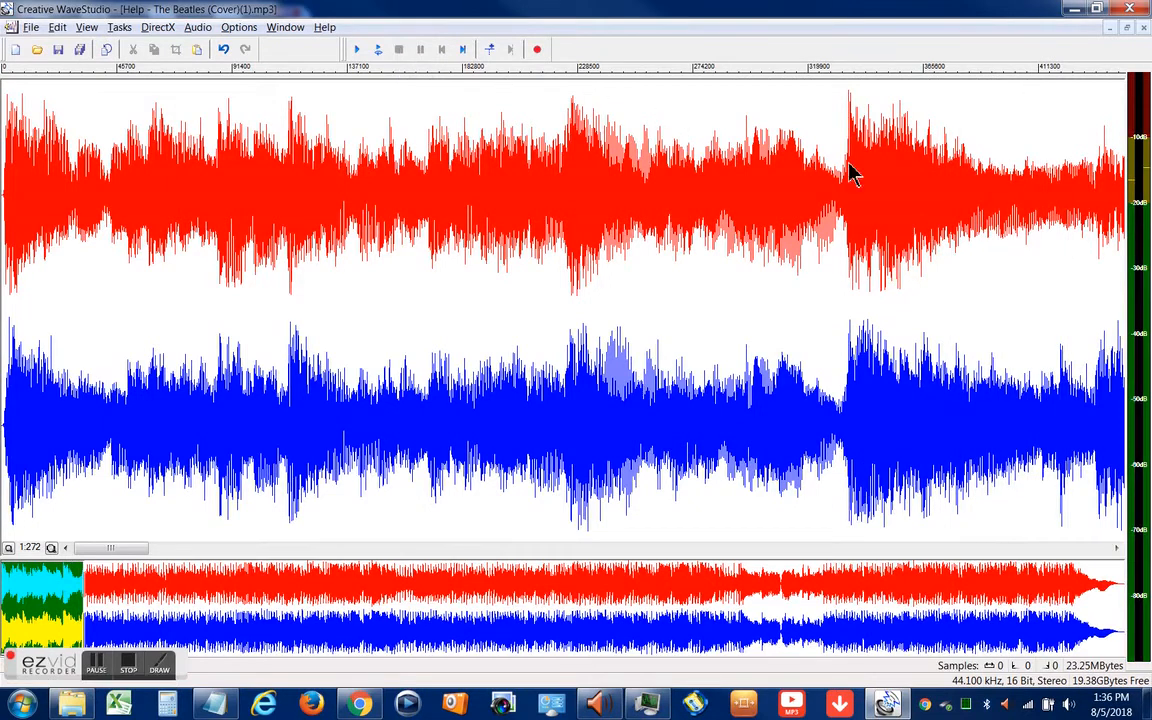
Copy the opening passage of about 391,400 samples from the start of the track
{"action": "left_click_drag", "start_coordinate": [988, 249], "coordinate": [3, 420]}
{"action": "right_click", "coordinate": [155, 345]}
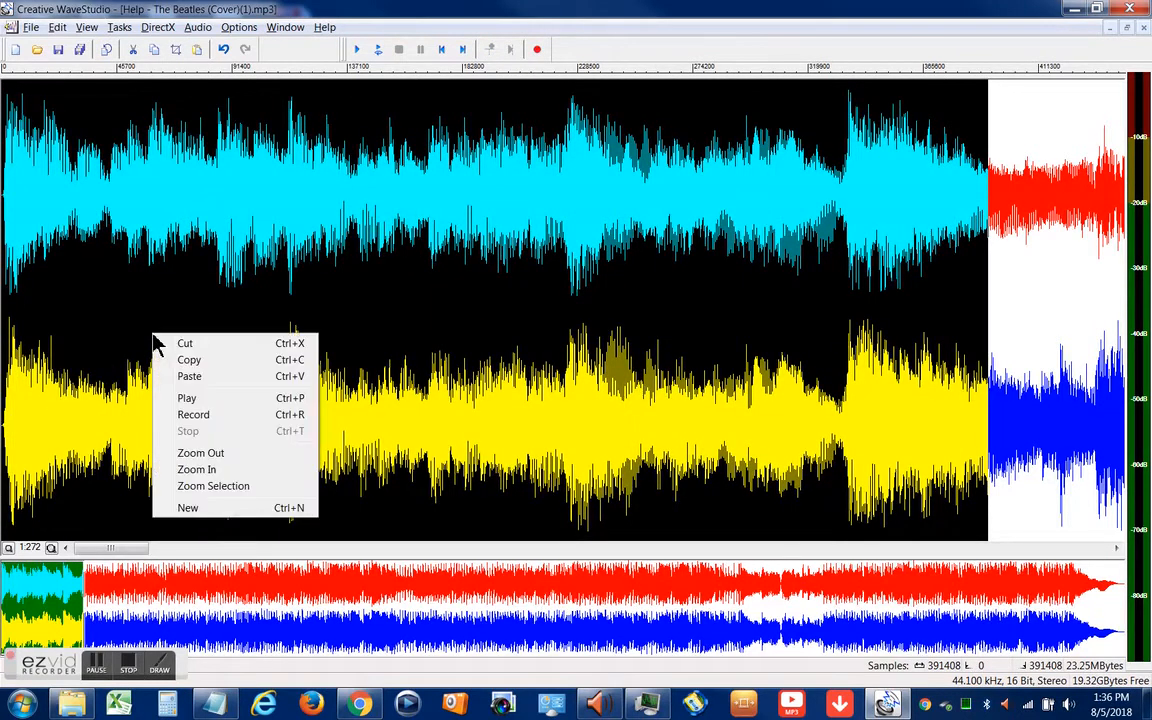
{"action": "left_click", "coordinate": [187, 362]}
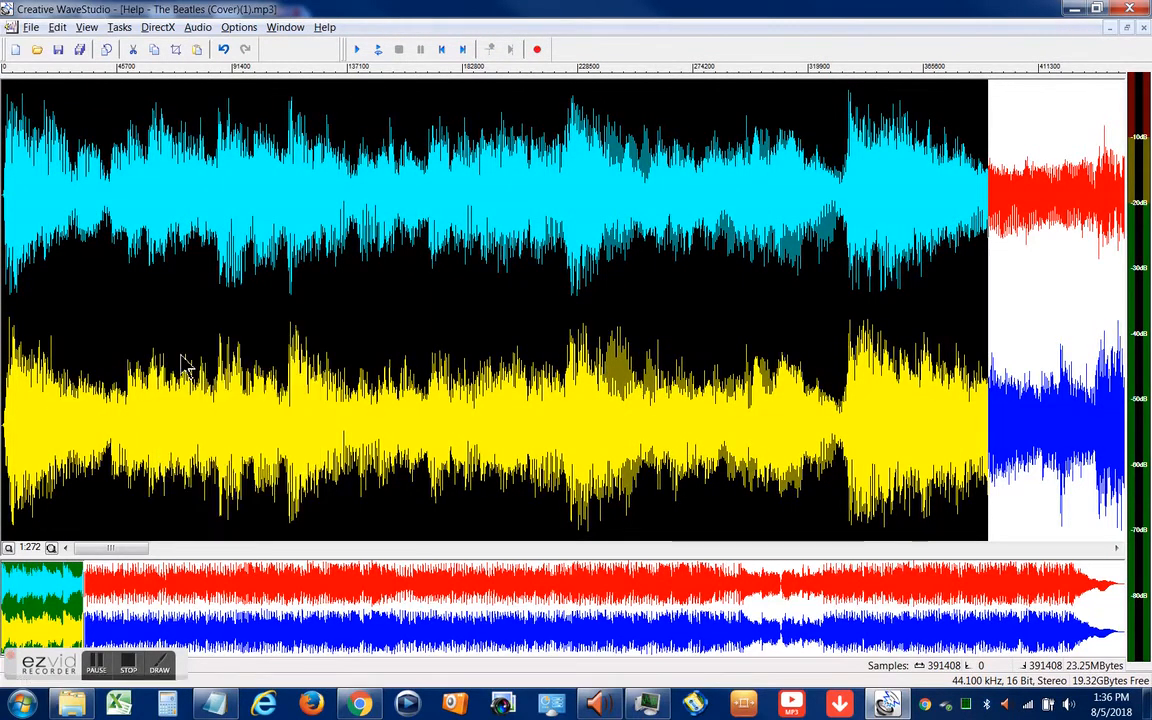
{"action": "left_click", "coordinate": [181, 356]}
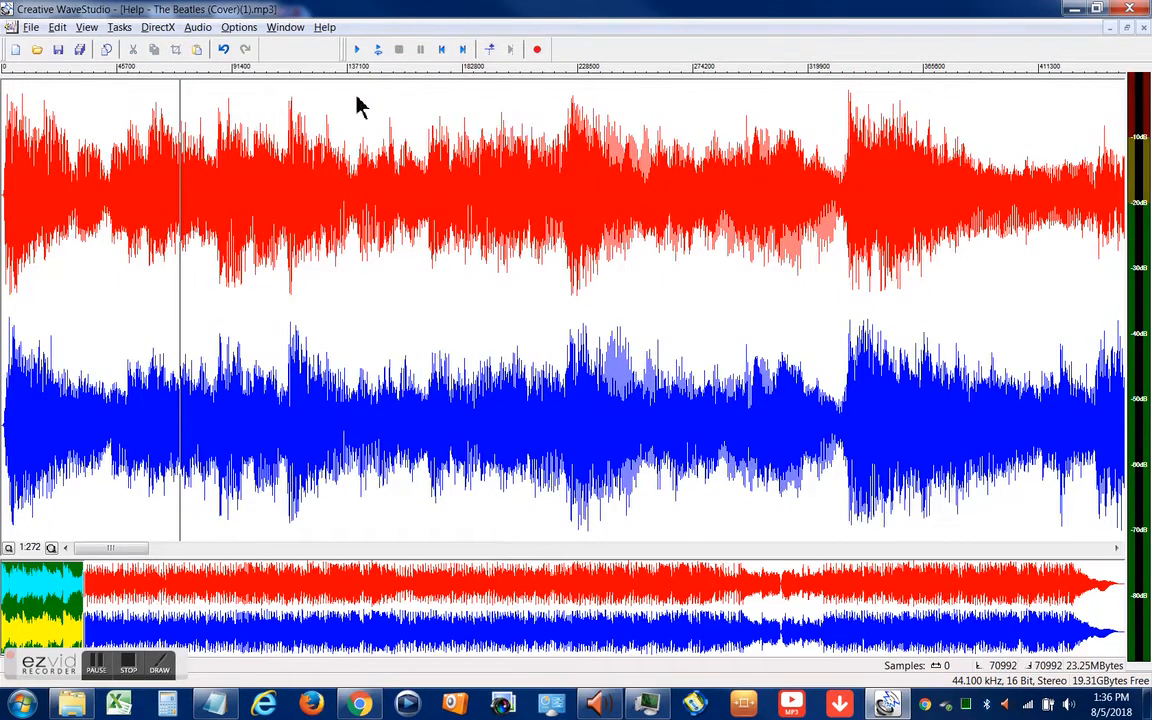
Create a new 44,100 Hz, 16-bit stereo sound file and paste the copied opening passage into it
{"action": "left_click", "coordinate": [33, 28]}
{"action": "left_click", "coordinate": [48, 46]}
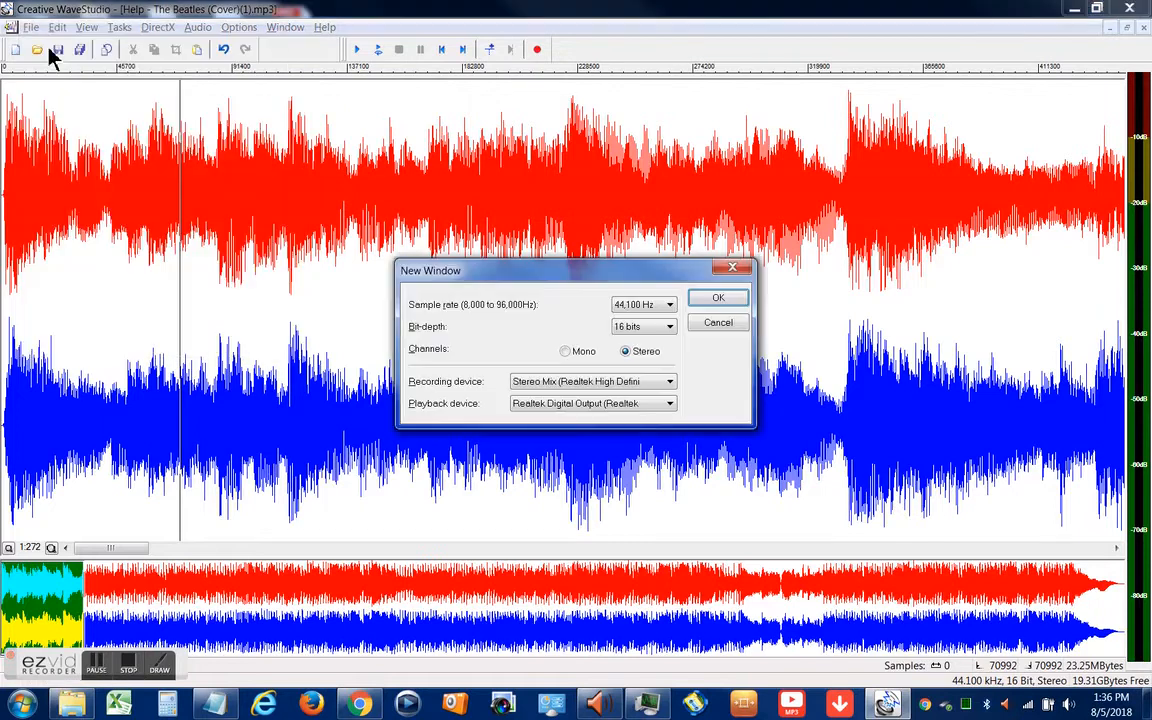
{"action": "left_click", "coordinate": [716, 299]}
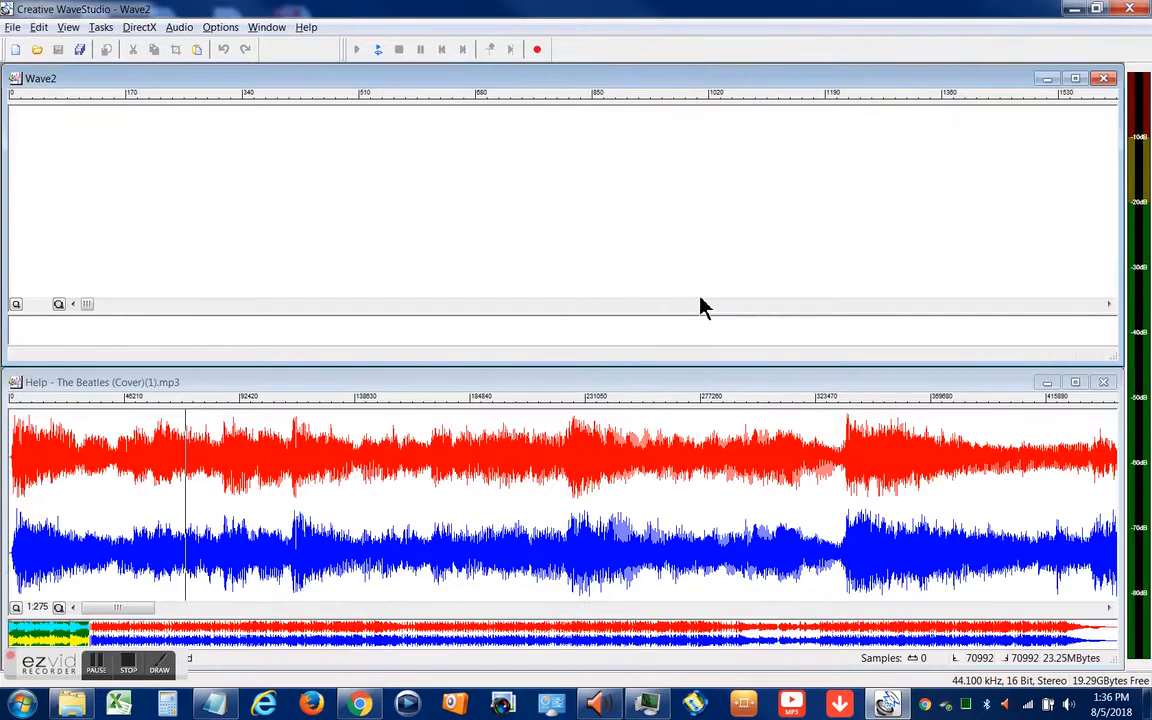
{"action": "right_click", "coordinate": [364, 204]}
{"action": "left_click", "coordinate": [406, 238]}
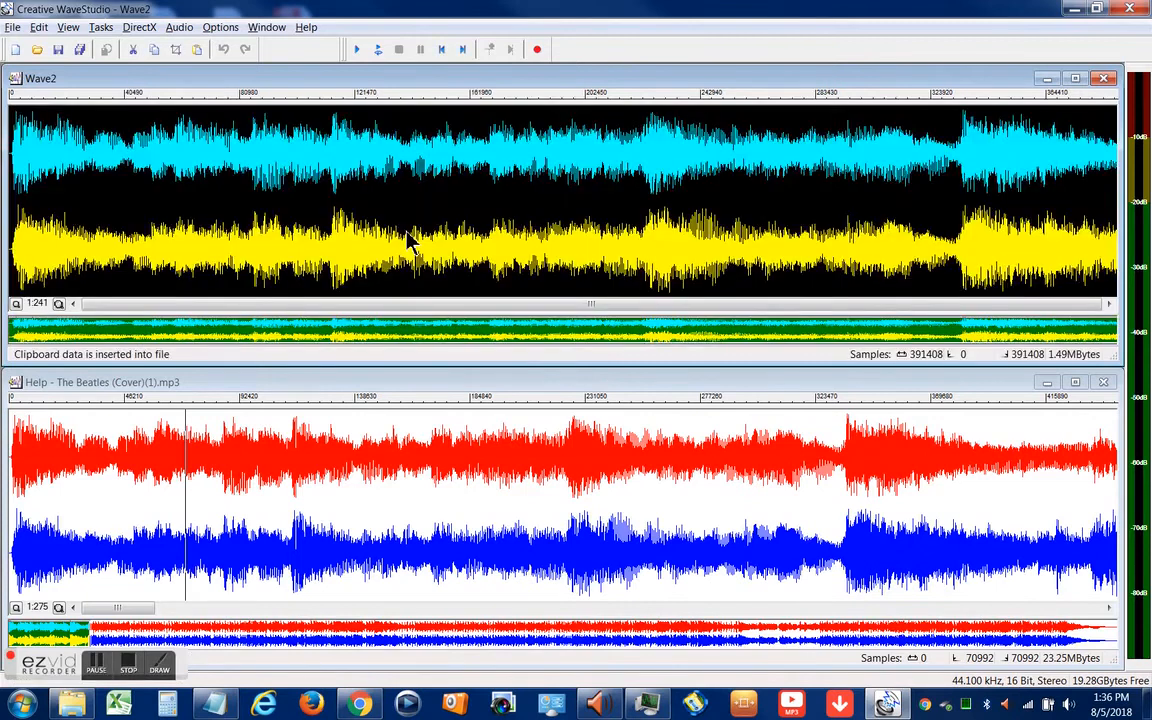
Play back the pasted clip in the new file from its beginning to check the extracted passage
{"action": "left_click", "coordinate": [406, 238]}
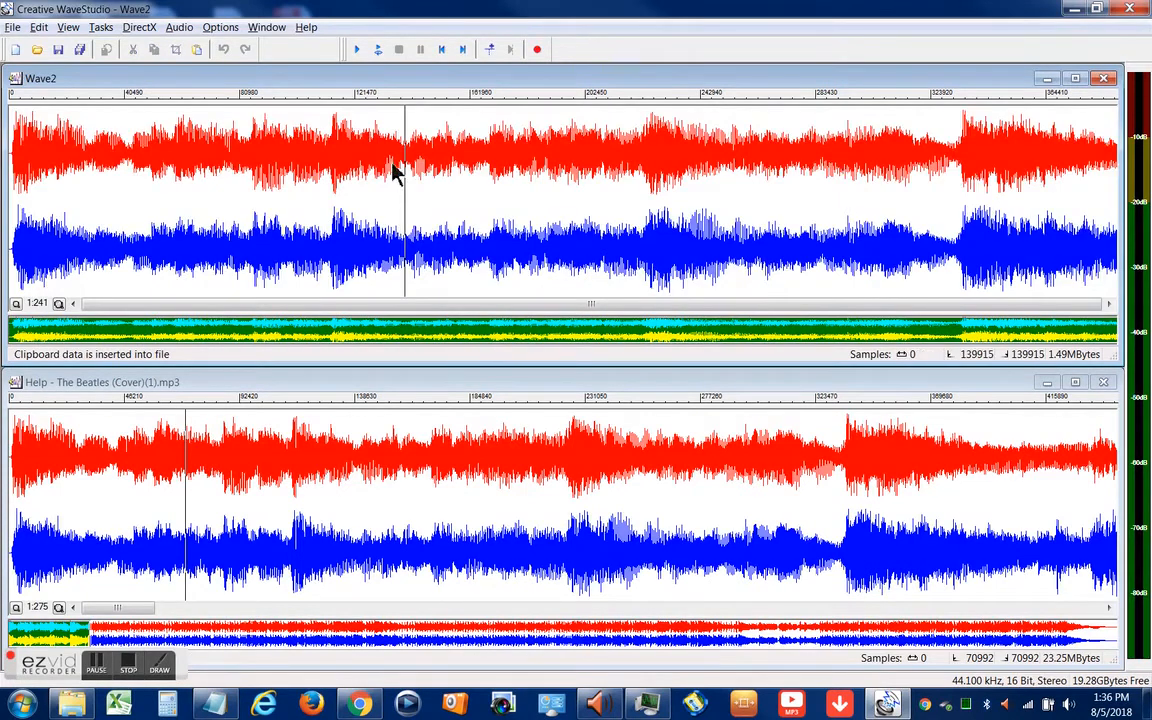
{"action": "left_click", "coordinate": [439, 52]}
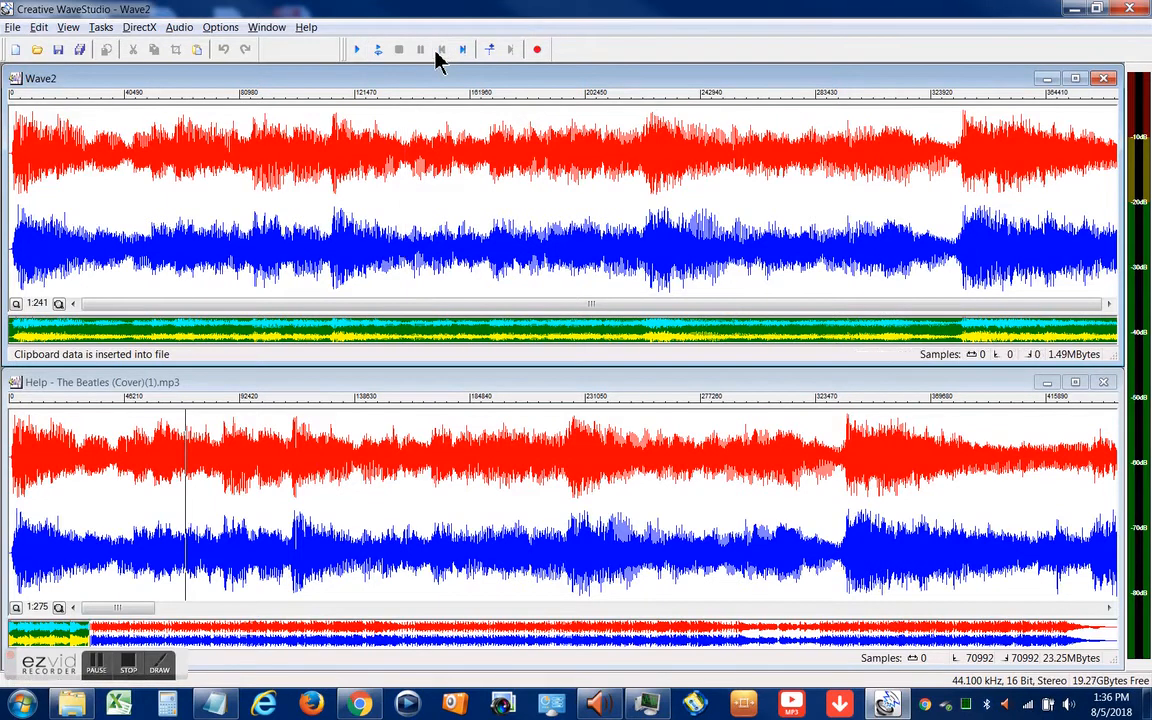
{"action": "left_click", "coordinate": [355, 52]}
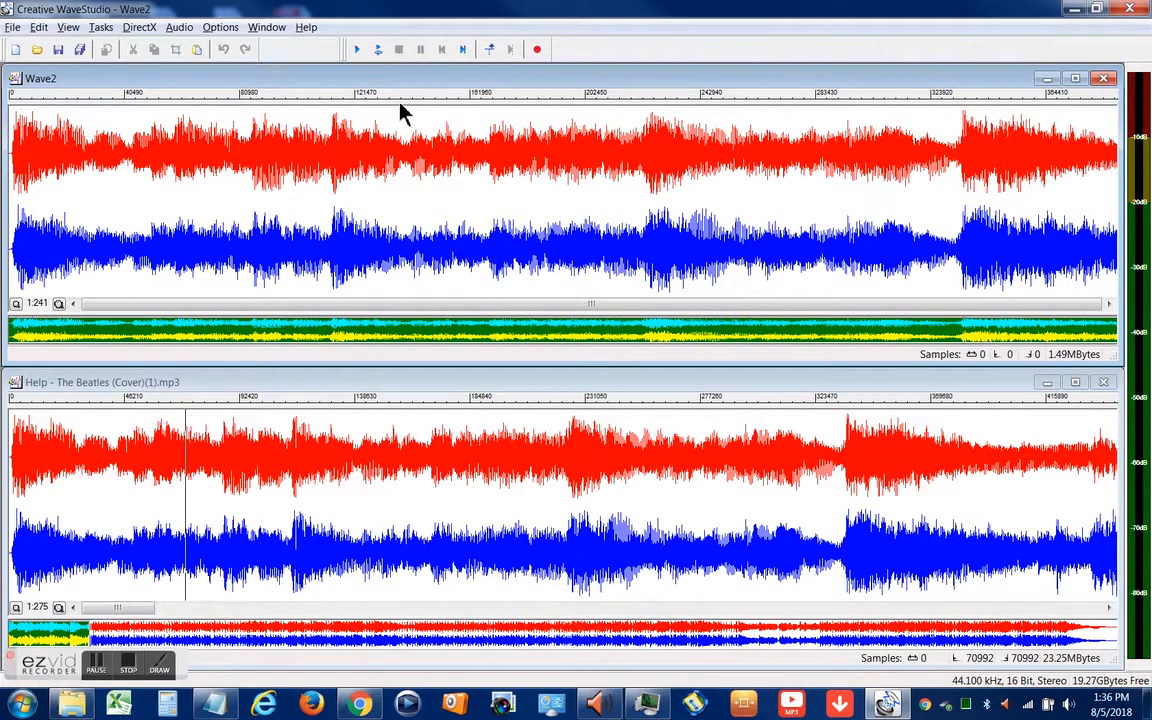
Save the new clip in the music folder as an MP3 file, choosing the existing name intro2.mp3
{"action": "left_click", "coordinate": [12, 28]}
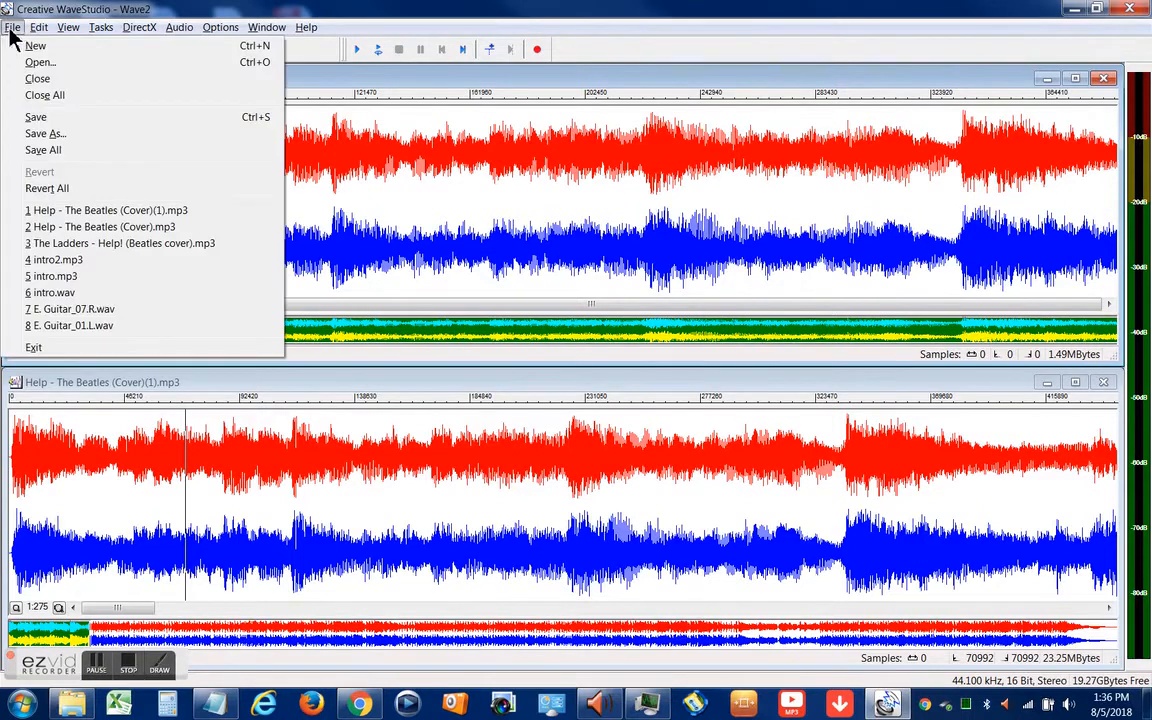
{"action": "left_click", "coordinate": [70, 134]}
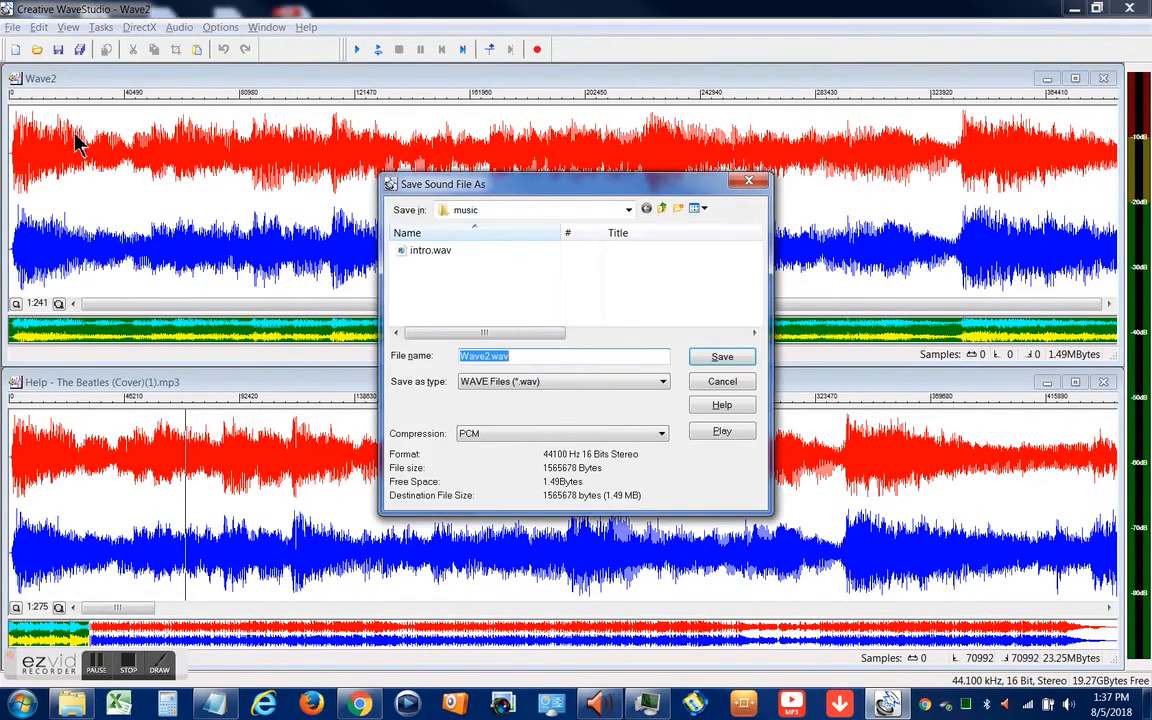
{"action": "left_click", "coordinate": [575, 393]}
{"action": "left_click", "coordinate": [573, 418]}
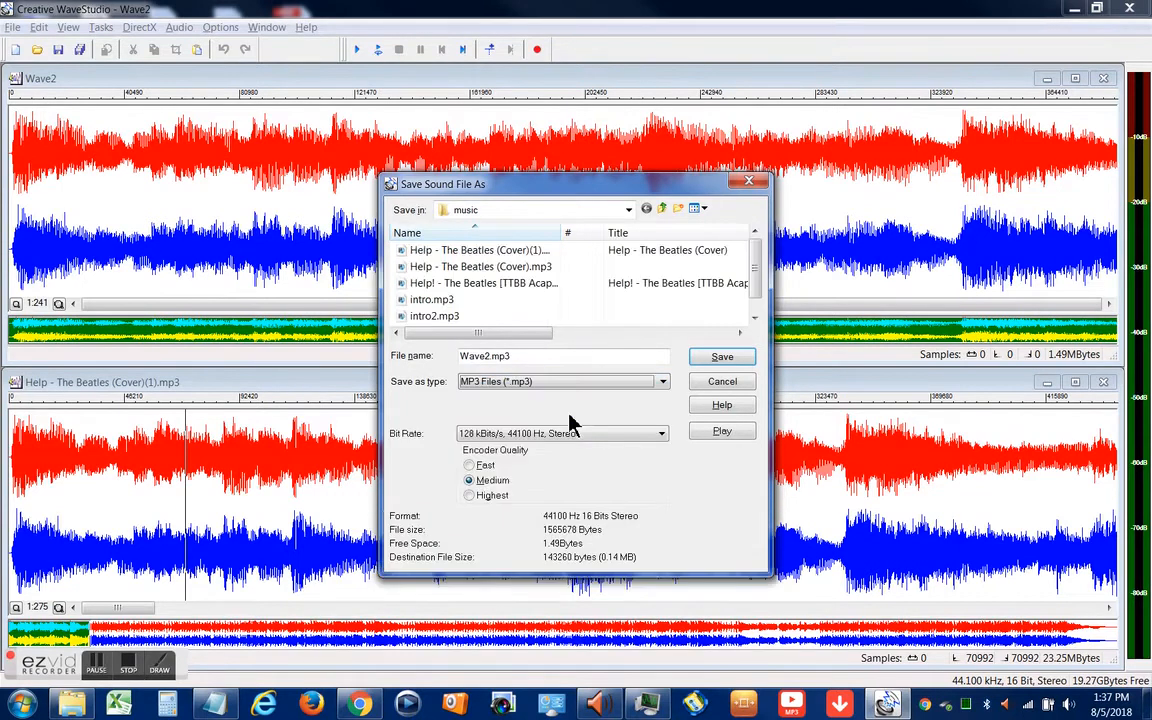
{"action": "left_click", "coordinate": [430, 316]}
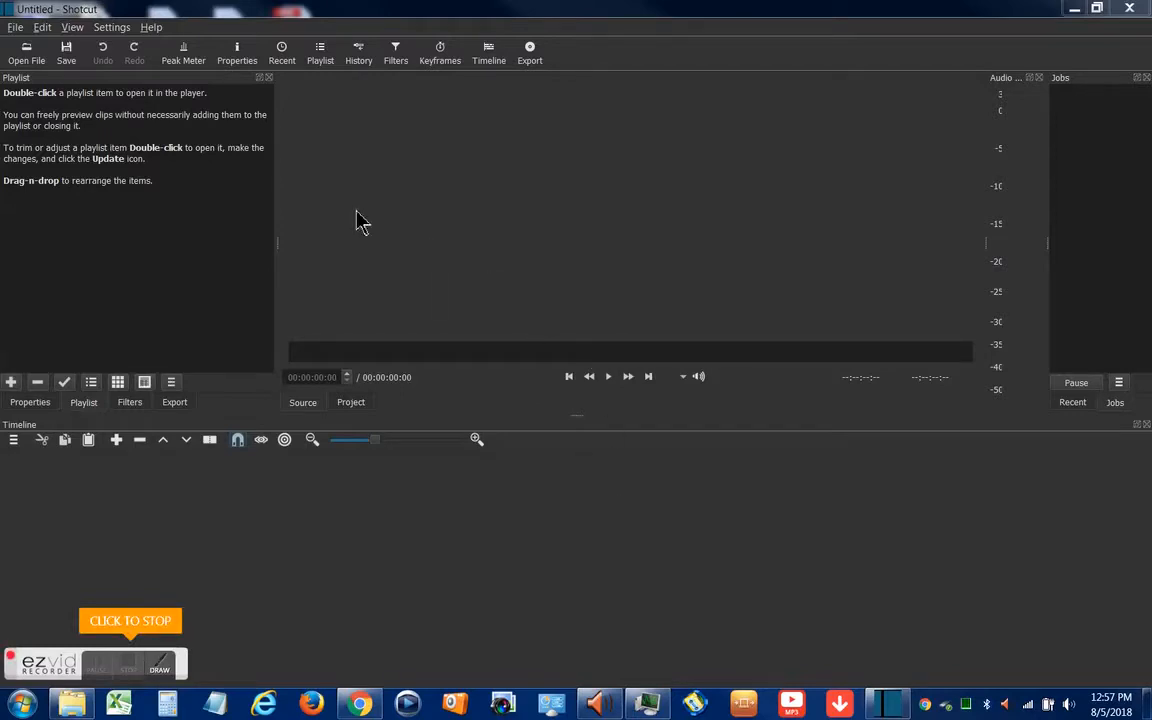
Switch to Shotcut and open the six logo images diy1.png to diy6.png from the pictures folder
{"action": "left_click", "coordinate": [27, 56]}
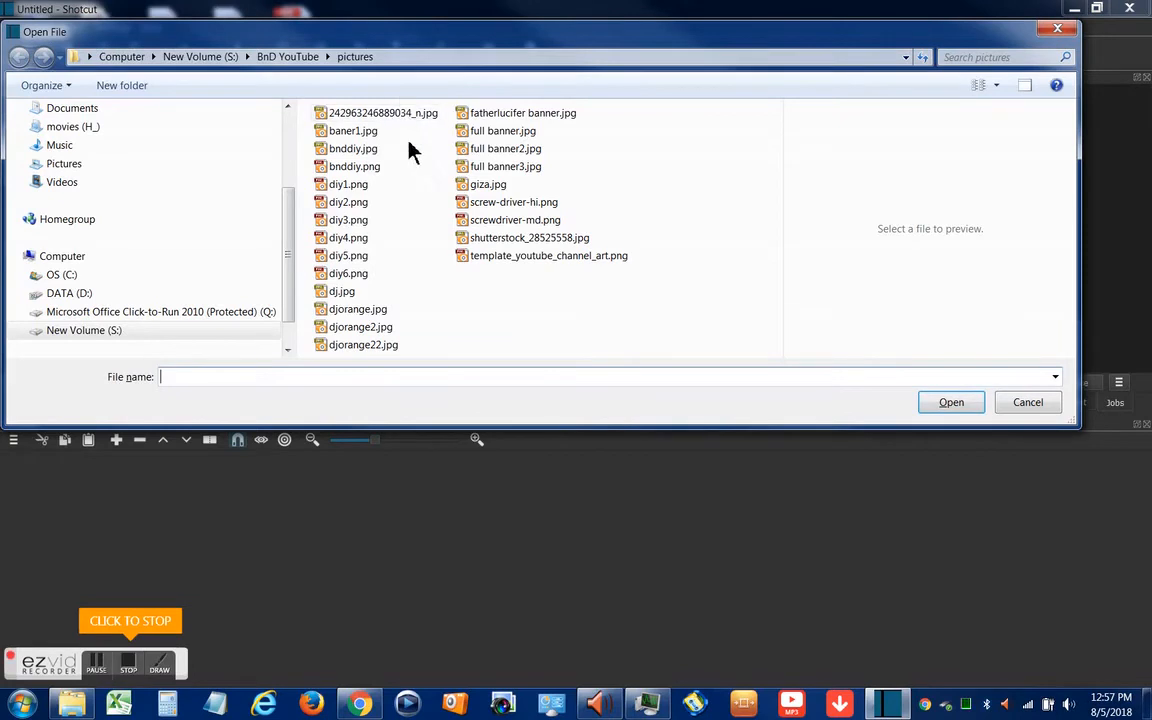
{"action": "left_click", "coordinate": [366, 185]}
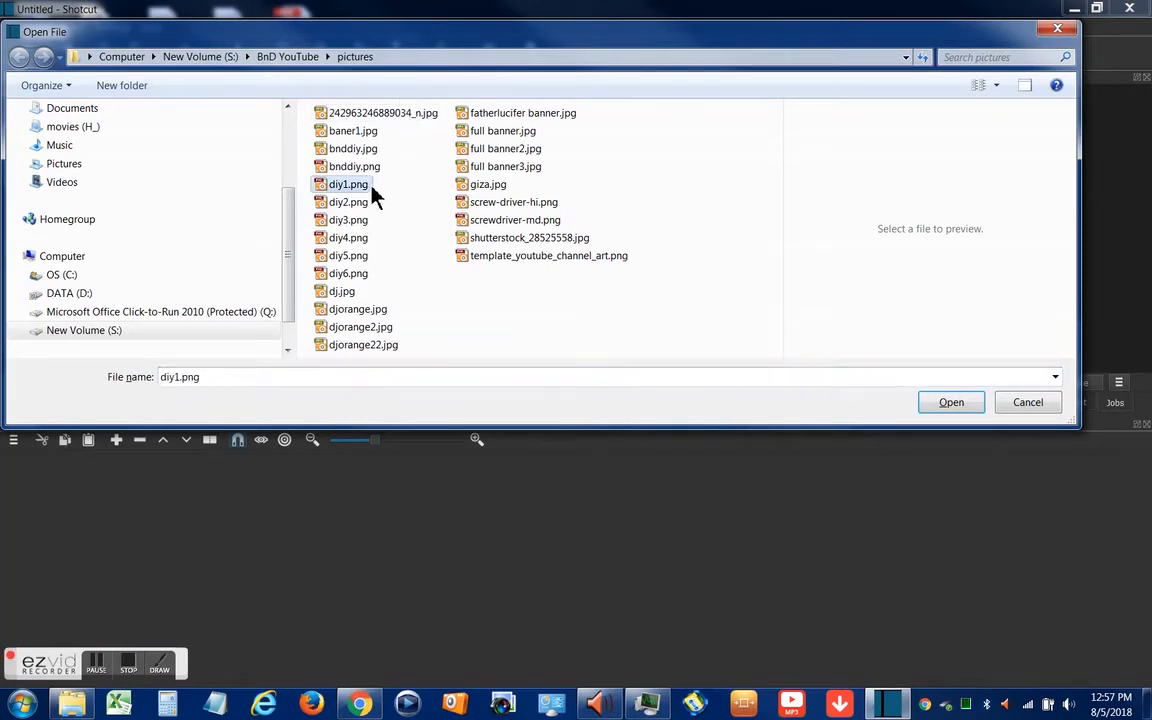
{"action": "left_click", "coordinate": [370, 276], "text": "shift"}
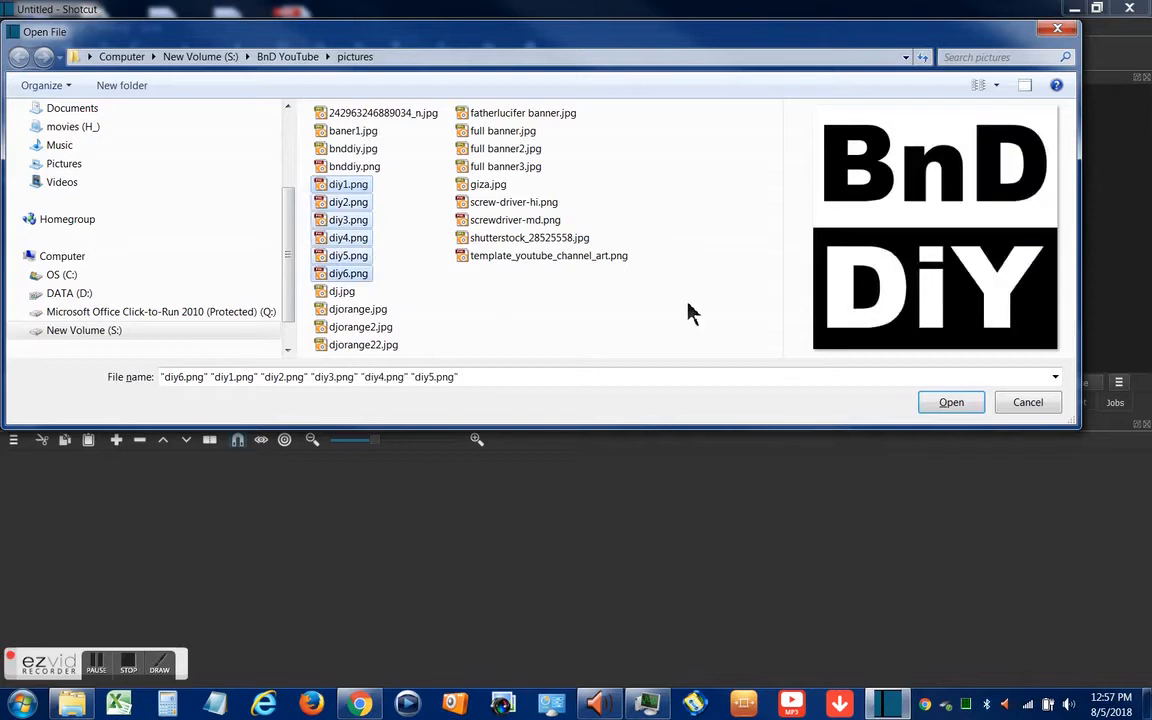
{"action": "left_click", "coordinate": [952, 407]}
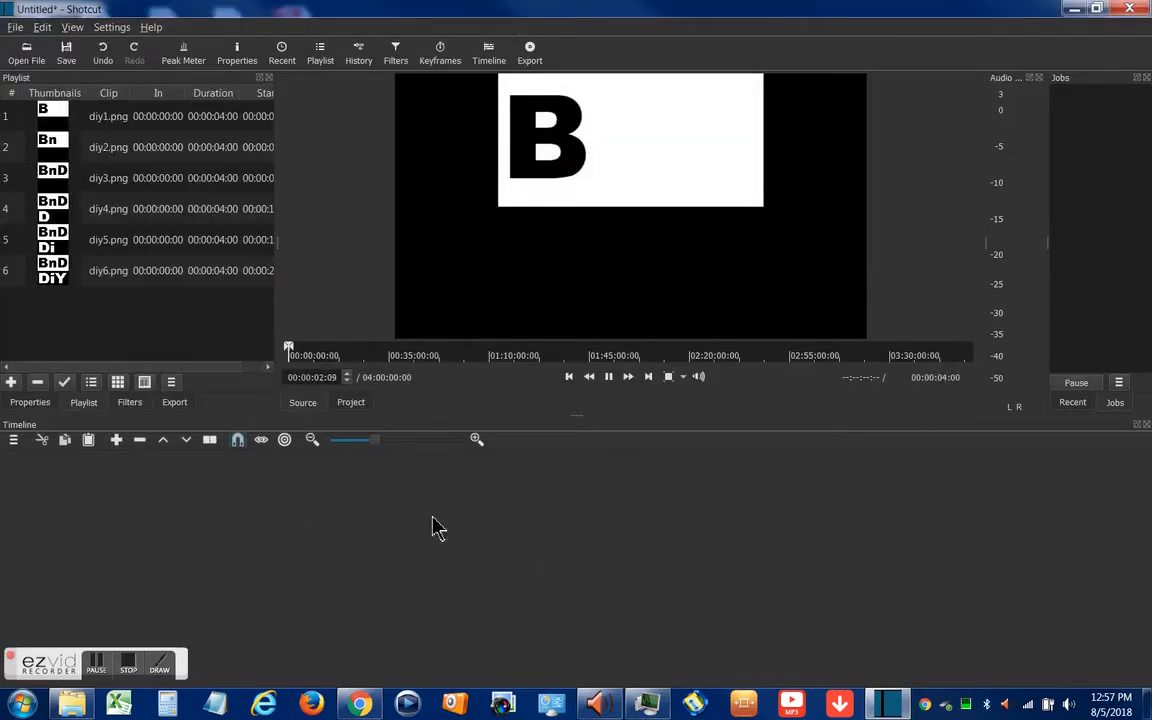
Add a video track to the timeline and place diy1.png on it at about 9 seconds
{"action": "left_click", "coordinate": [15, 441]}
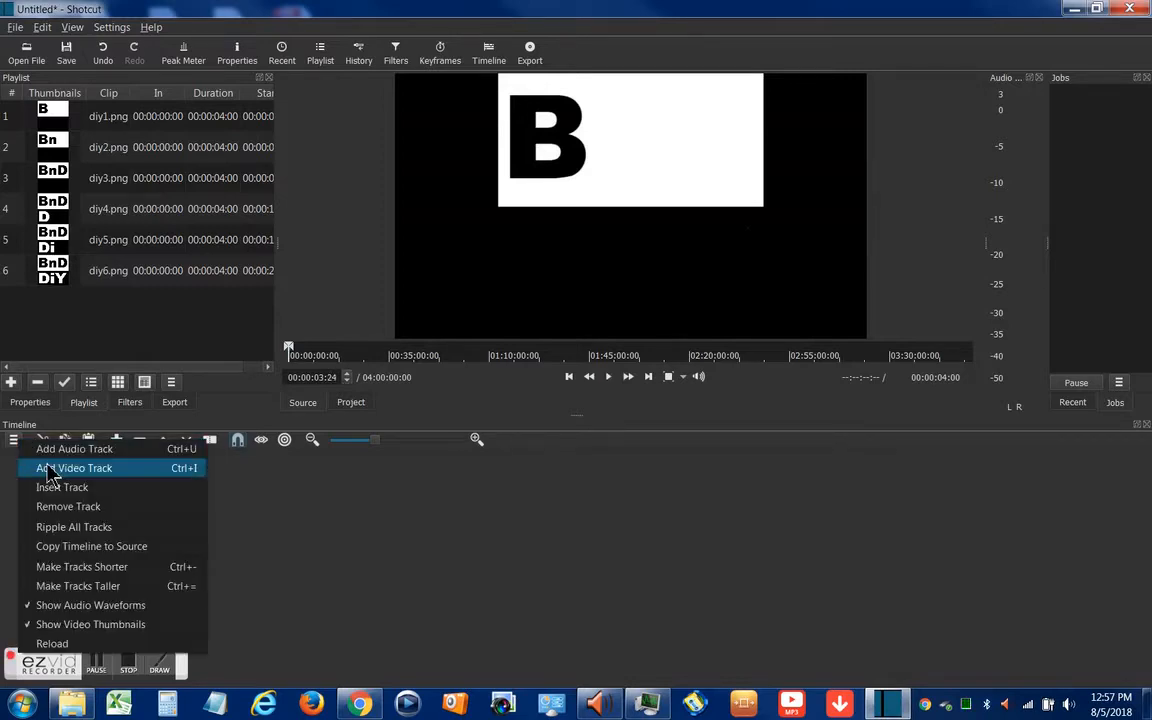
{"action": "left_click", "coordinate": [50, 470]}
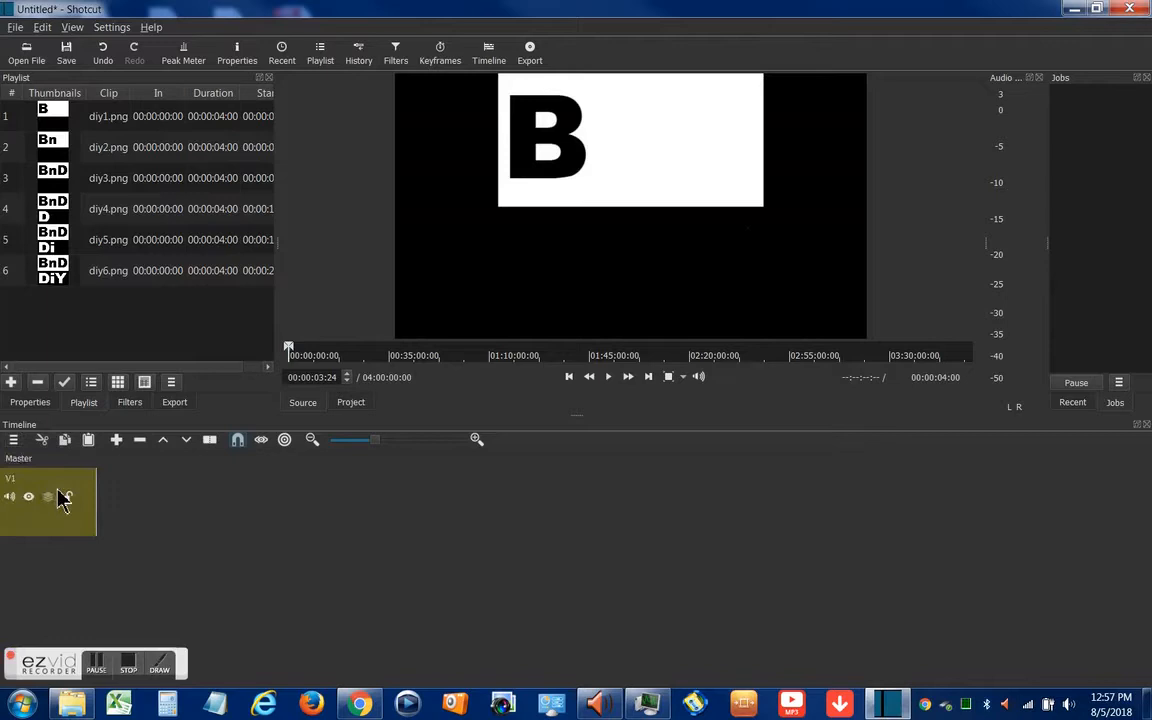
{"action": "left_click", "coordinate": [183, 120]}
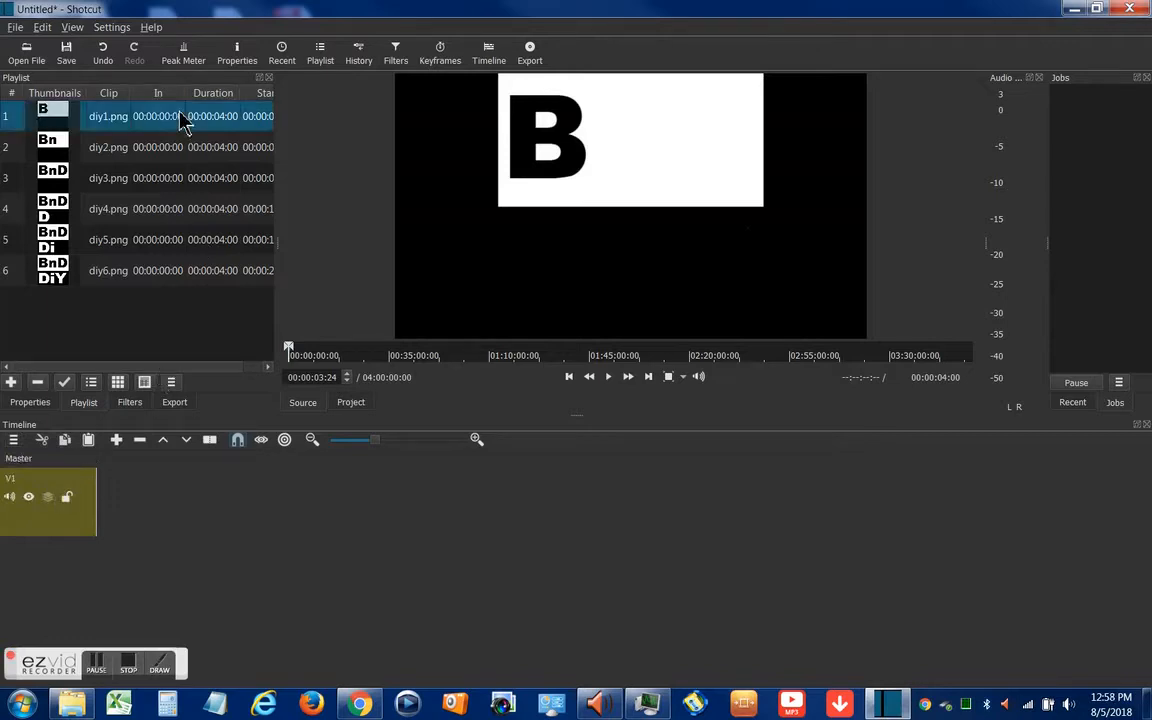
{"action": "left_click", "coordinate": [130, 266]}
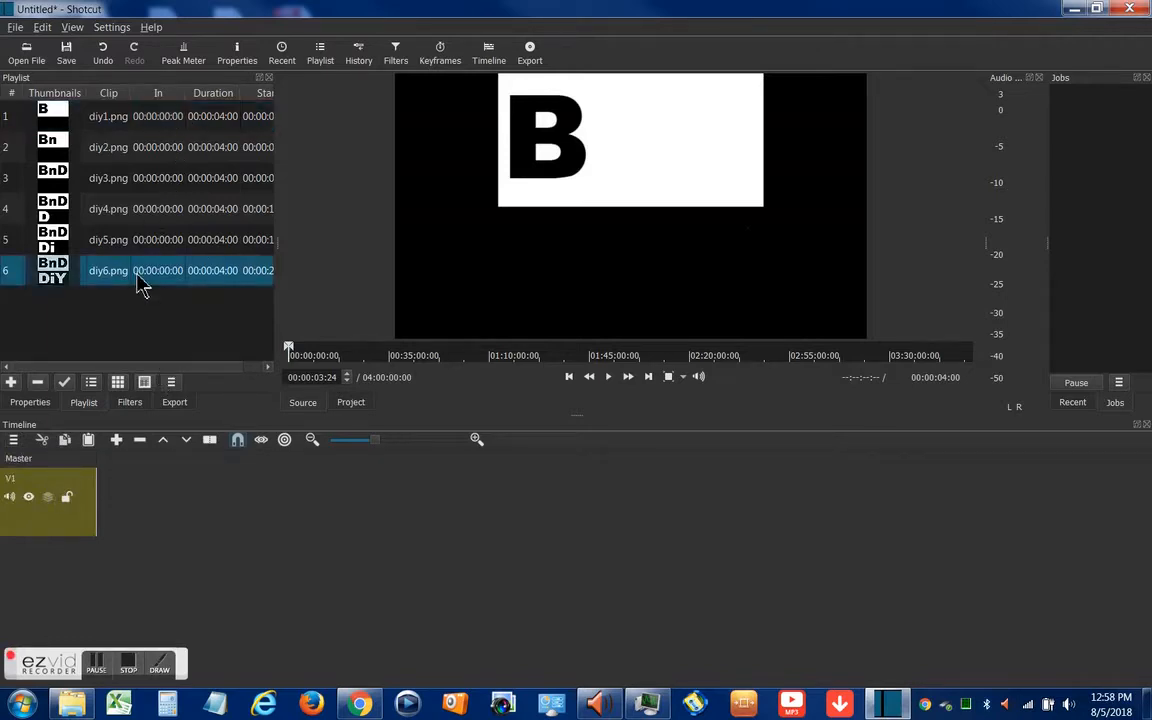
{"action": "left_click", "coordinate": [129, 121]}
{"action": "left_click_drag", "start_coordinate": [130, 121], "coordinate": [260, 516]}
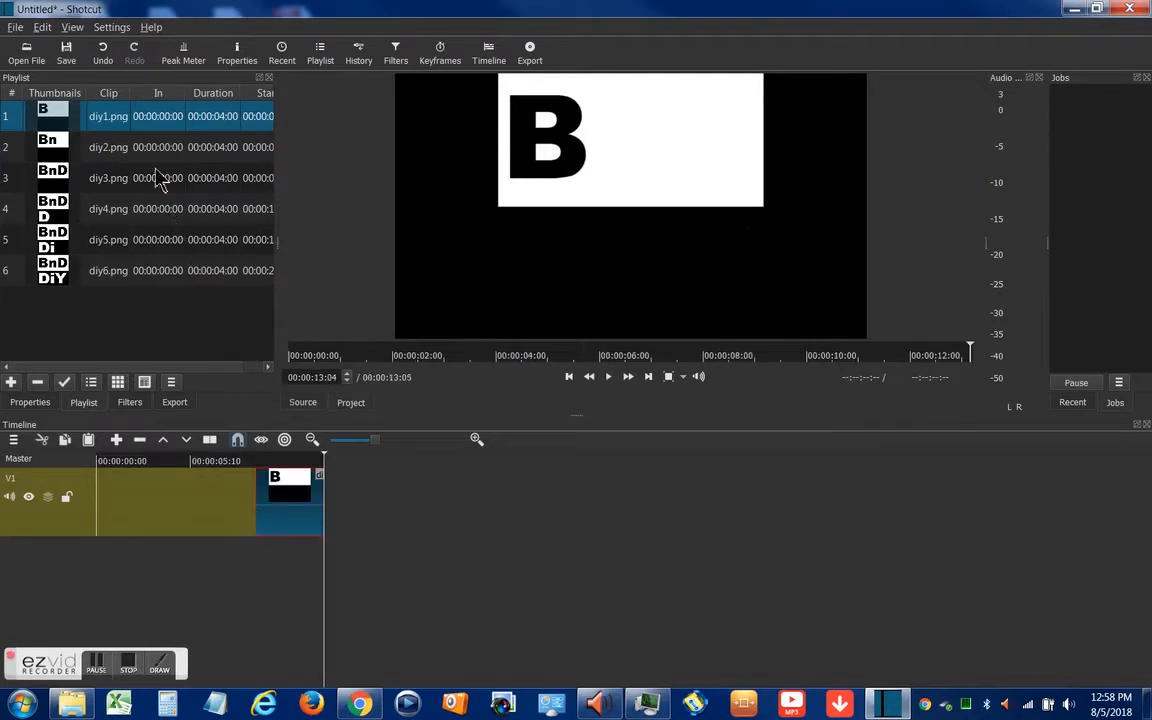
Place diy2.png, diy3.png and diy4.png in order on track V1, at about 24, 43 and 58 seconds, with gaps between them
{"action": "left_click_drag", "start_coordinate": [150, 150], "coordinate": [512, 488]}
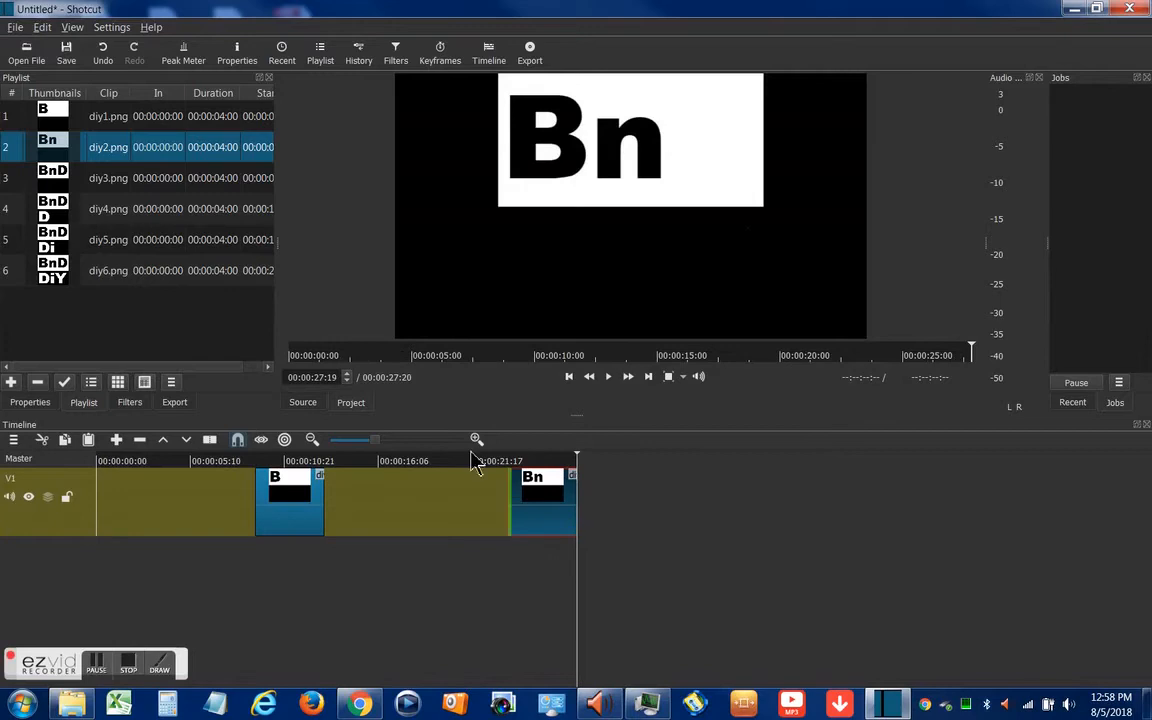
{"action": "left_click", "coordinate": [220, 190]}
{"action": "left_click_drag", "start_coordinate": [220, 190], "coordinate": [787, 507]}
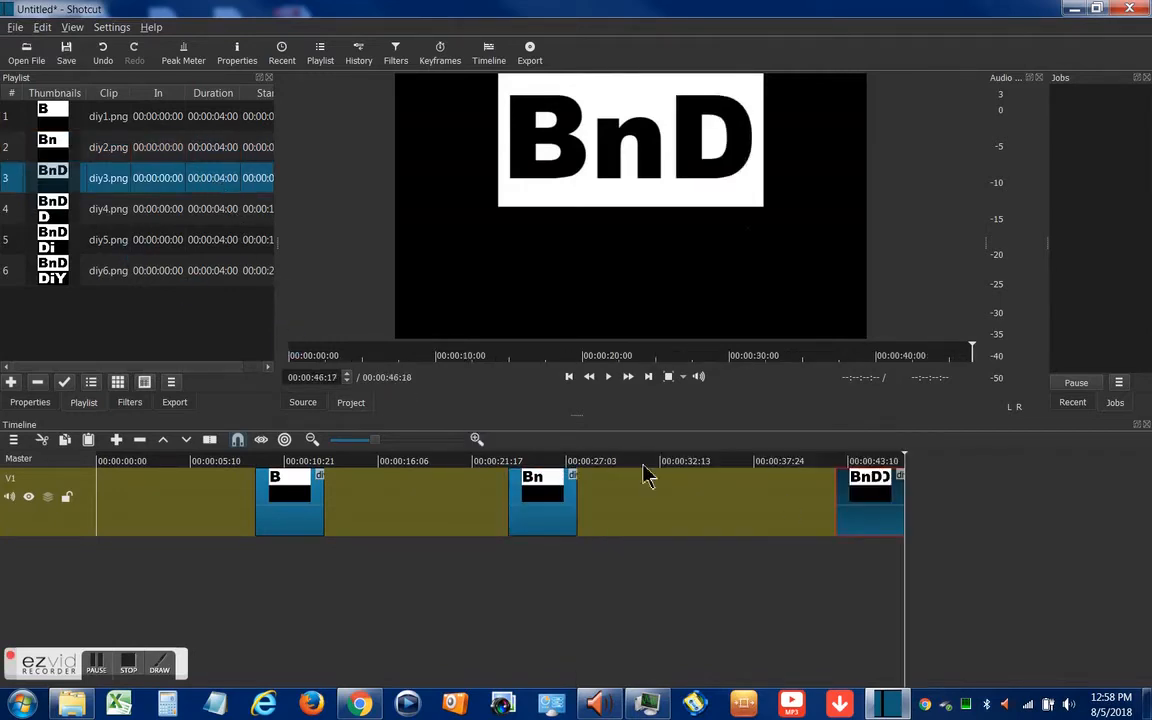
{"action": "left_click", "coordinate": [193, 218]}
{"action": "left_click_drag", "start_coordinate": [193, 218], "coordinate": [915, 512]}
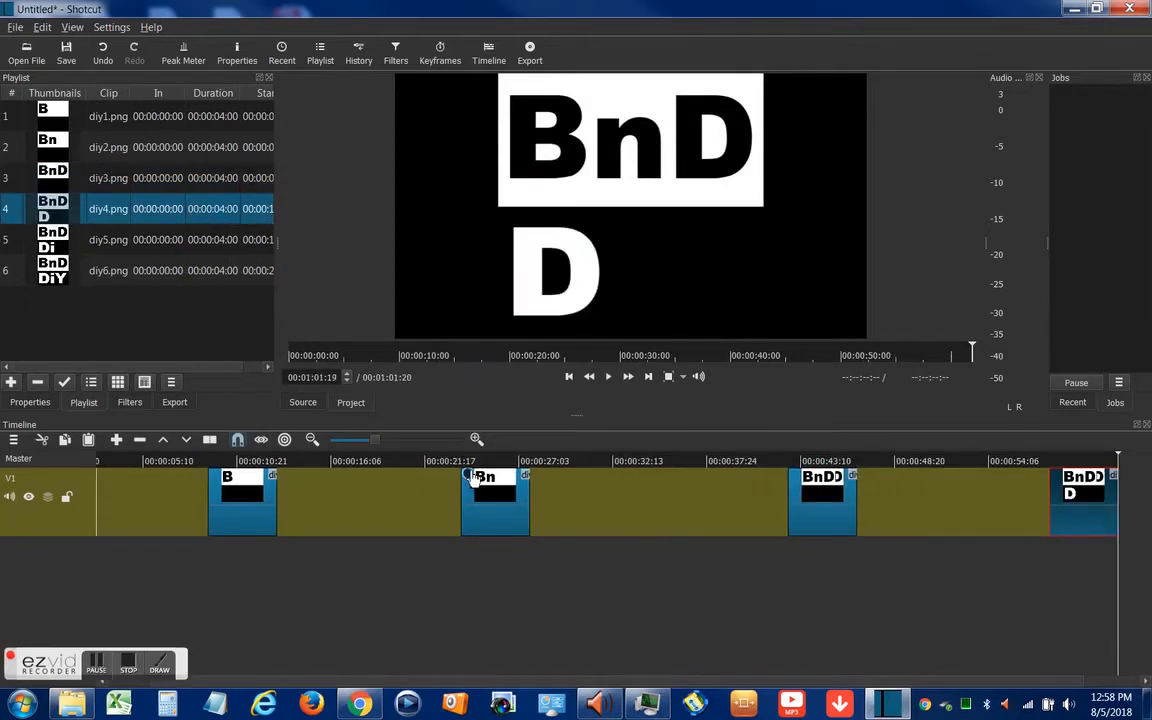
Place diy5.png at about 1:26 and diy6.png at about 1:41 on track V1, behind the diy4.png clip
{"action": "left_click", "coordinate": [311, 441]}
{"action": "left_click", "coordinate": [311, 441]}
{"action": "left_click", "coordinate": [311, 441]}
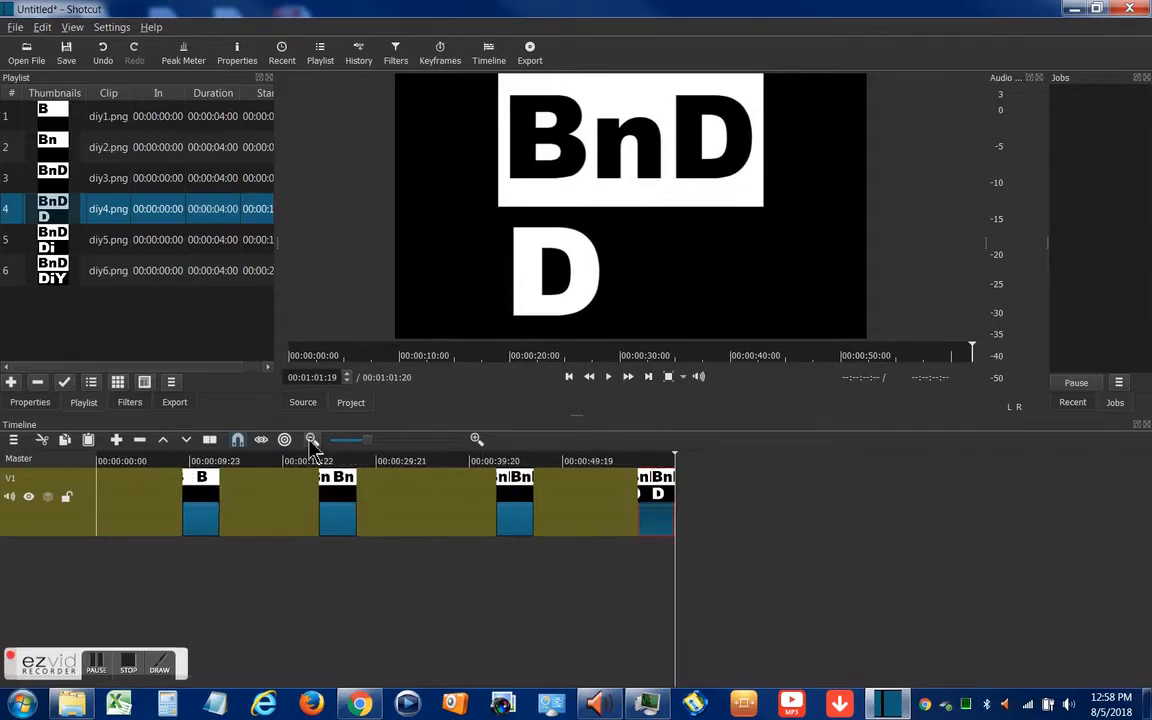
{"action": "left_click_drag", "start_coordinate": [156, 249], "coordinate": [815, 455]}
{"action": "left_click_drag", "start_coordinate": [185, 276], "coordinate": [991, 507]}
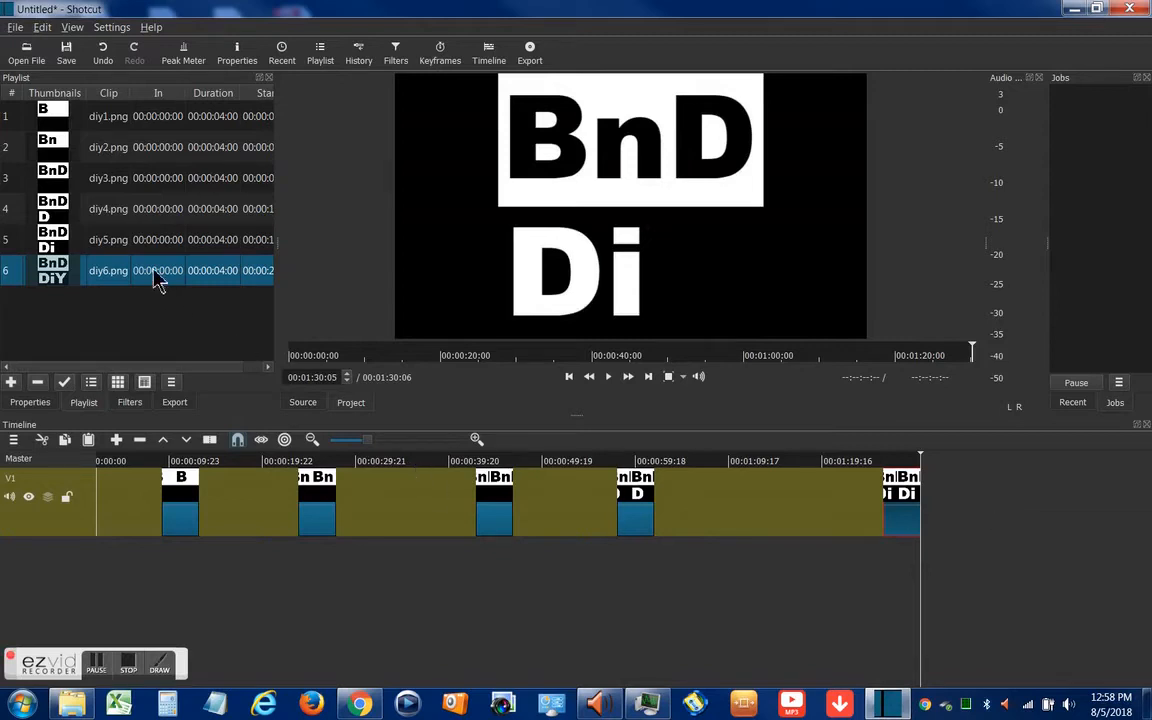
{"action": "left_click_drag", "start_coordinate": [155, 275], "coordinate": [1028, 511]}
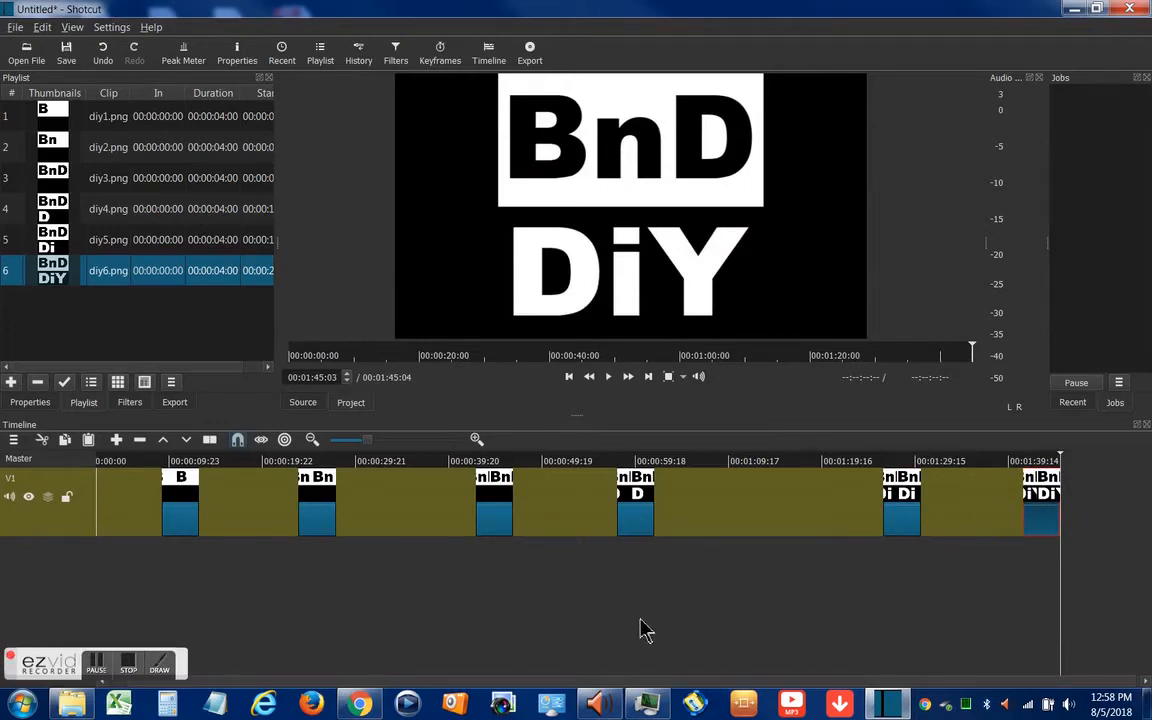
Enlarge the timeline around the last three logo clips on track V1
{"action": "left_click", "coordinate": [476, 440]}
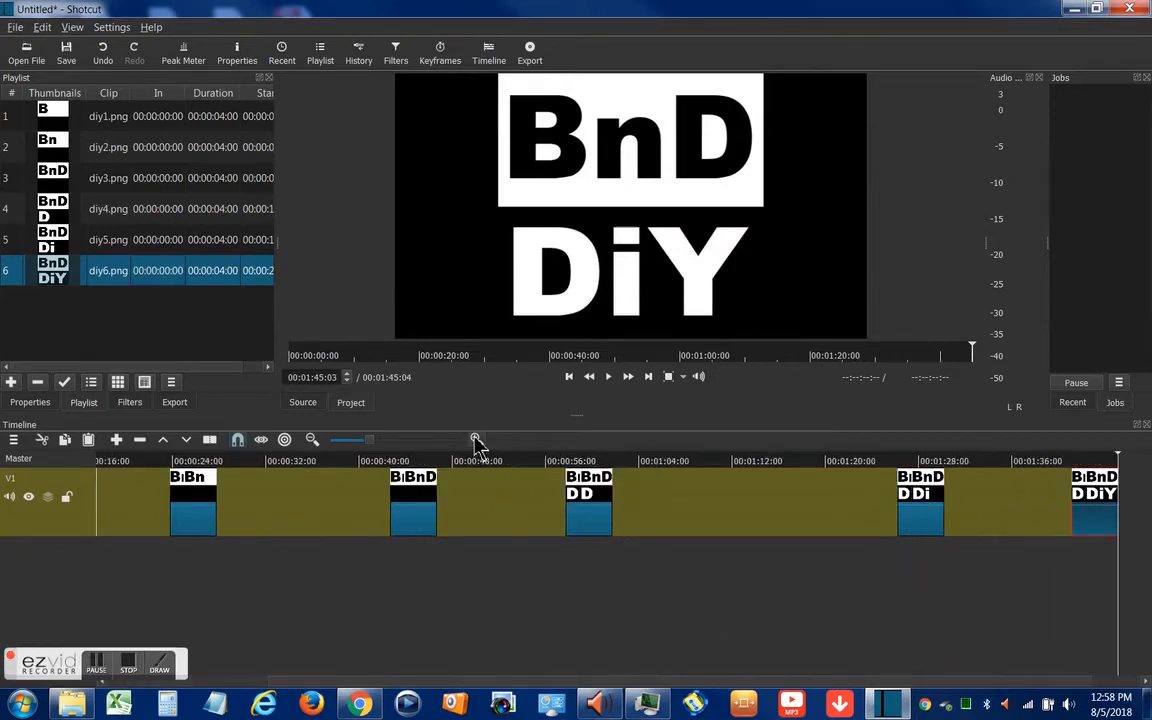
{"action": "left_click", "coordinate": [476, 440]}
{"action": "left_click", "coordinate": [476, 440]}
{"action": "left_click", "coordinate": [476, 440]}
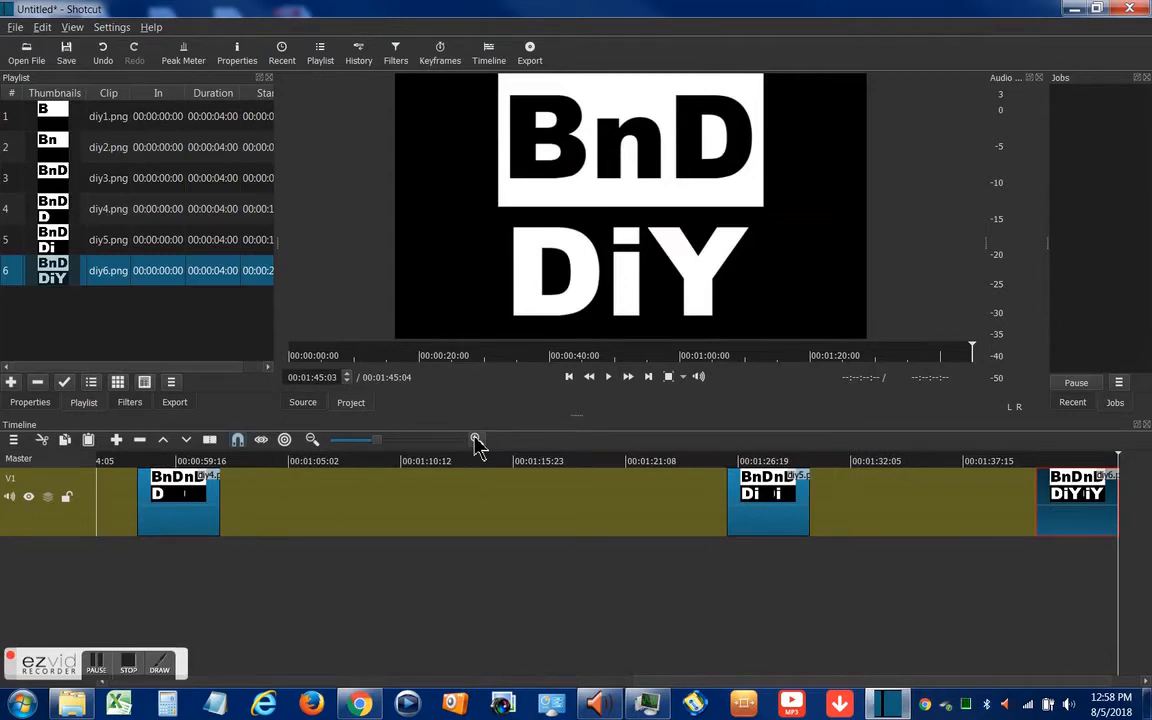